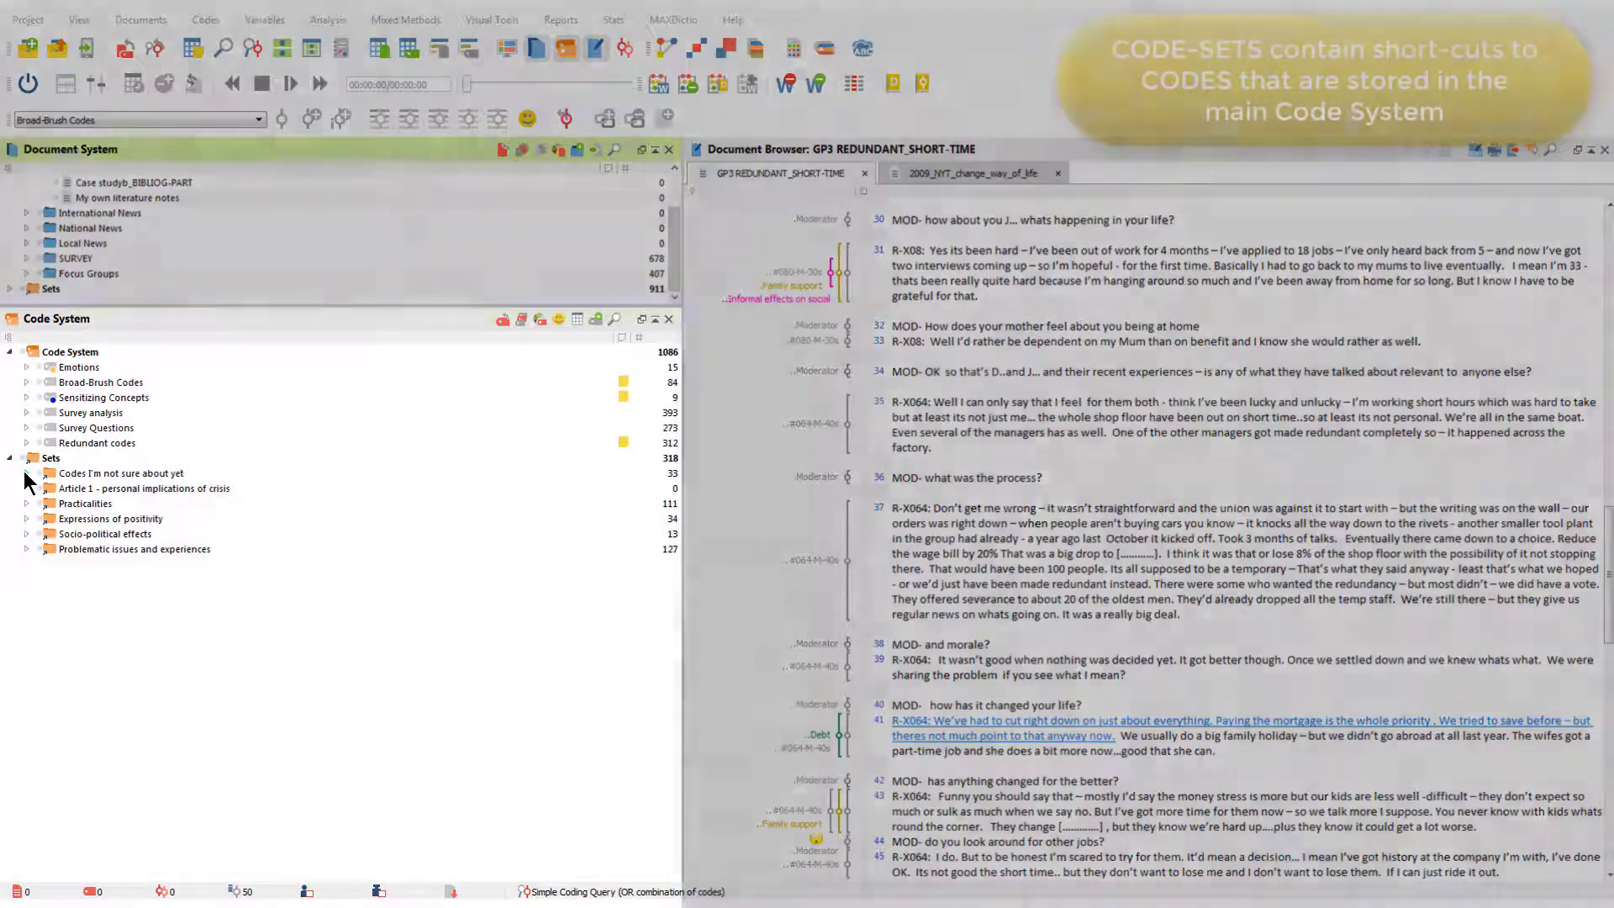
Expand the Codes I'm not sure about yet set to show its codes, including Family support
left_click(26, 474)
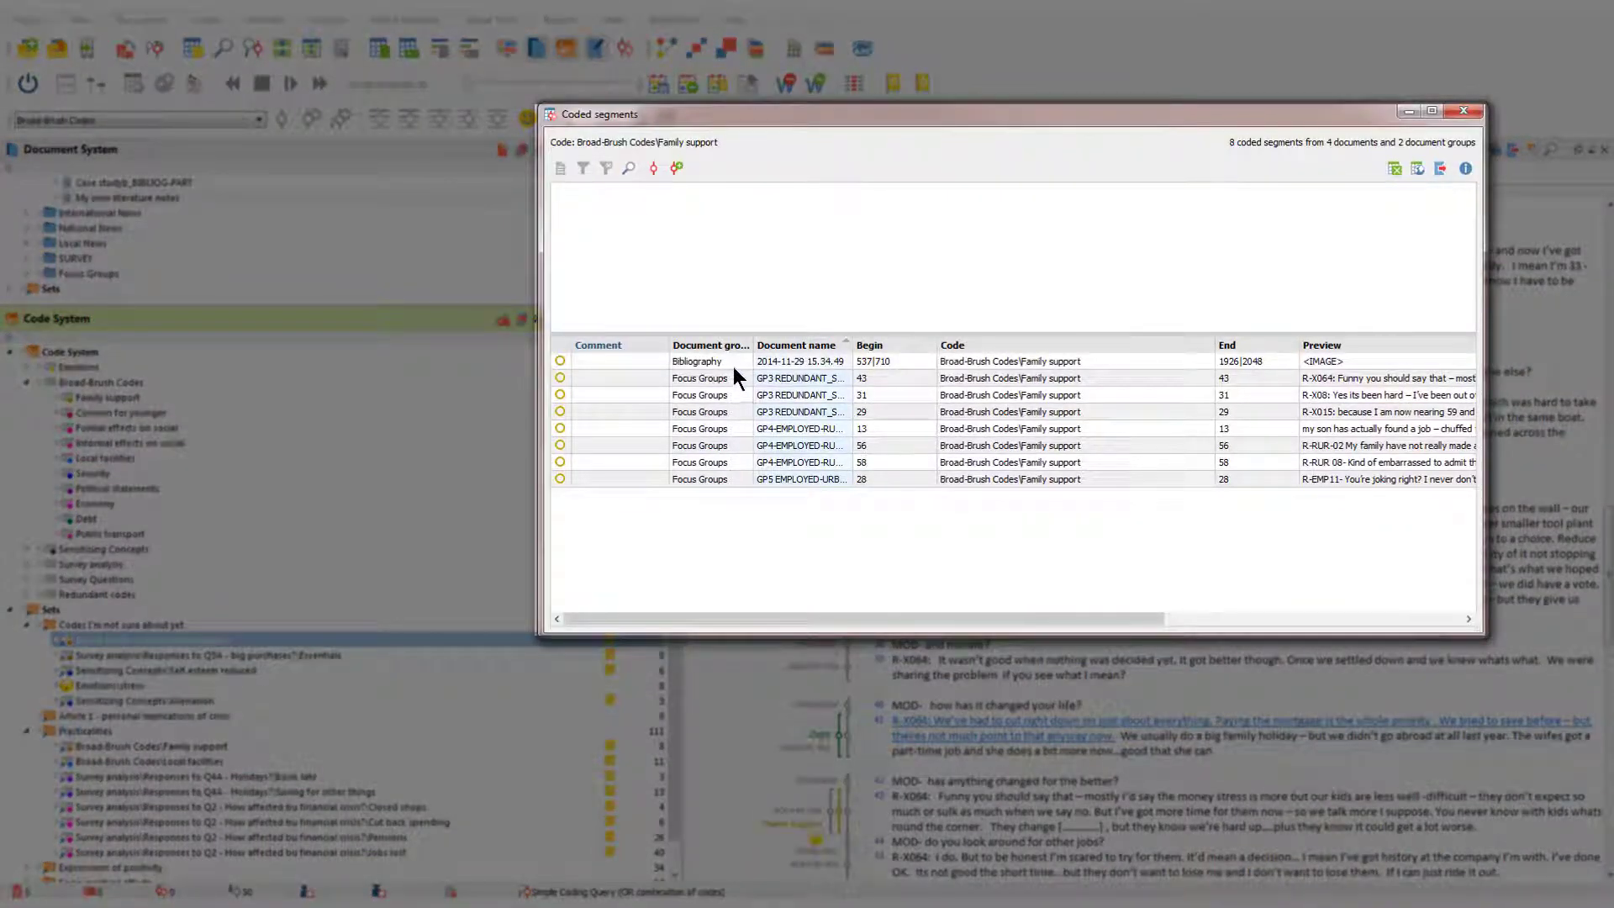
Preview the bibliography image, R-X064 and R-X08 Family support segments, then close the list
left_click(732, 360)
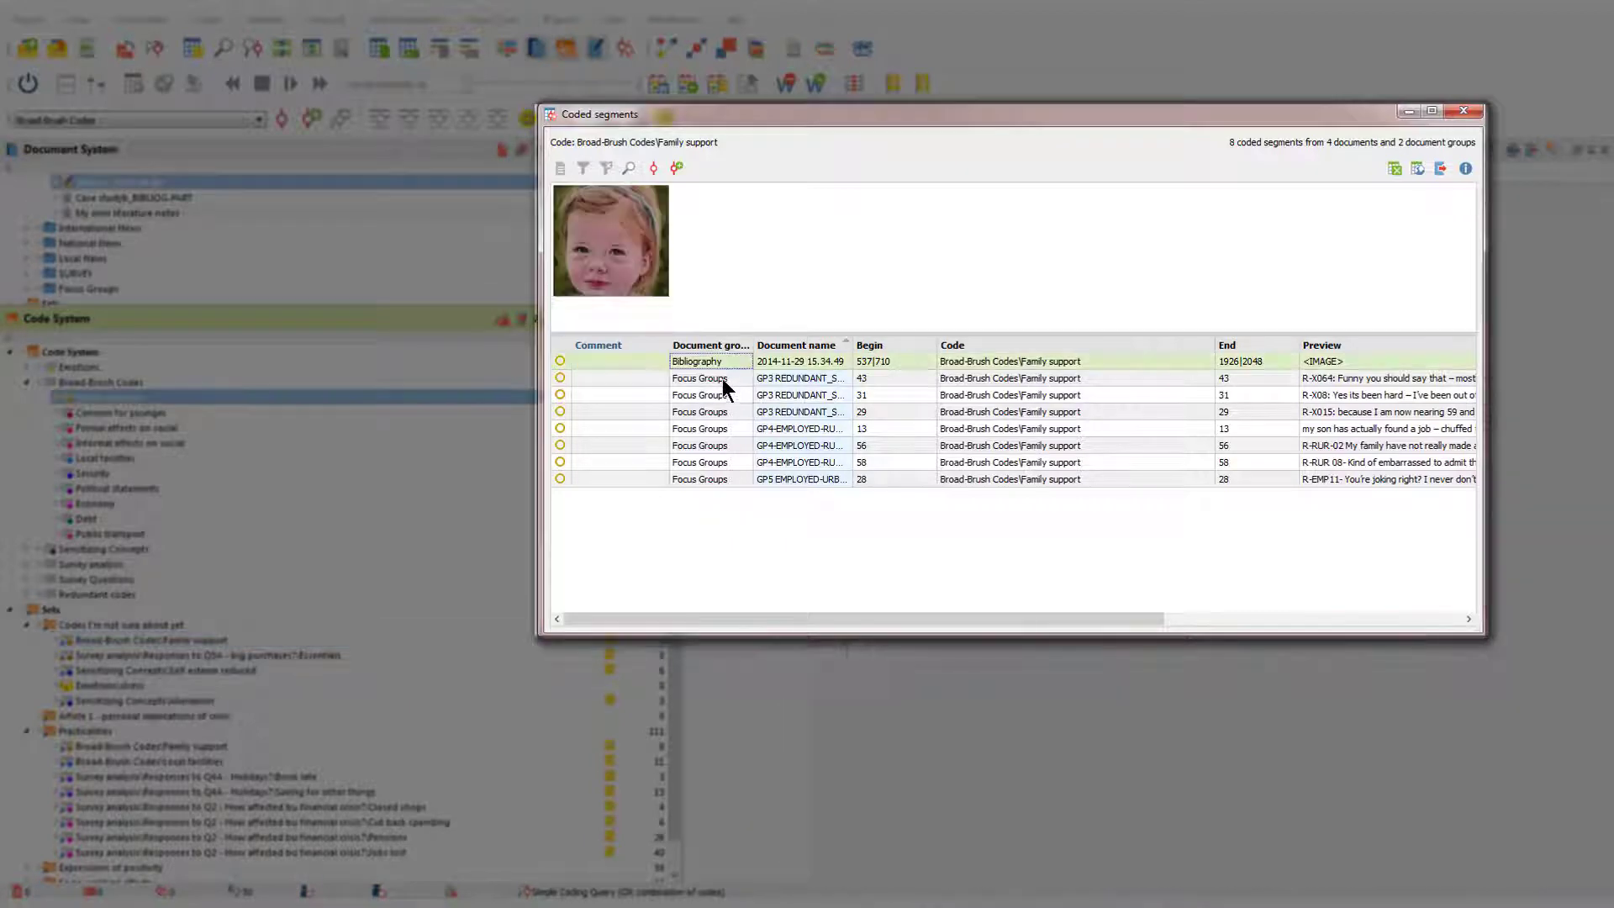
left_click(723, 378)
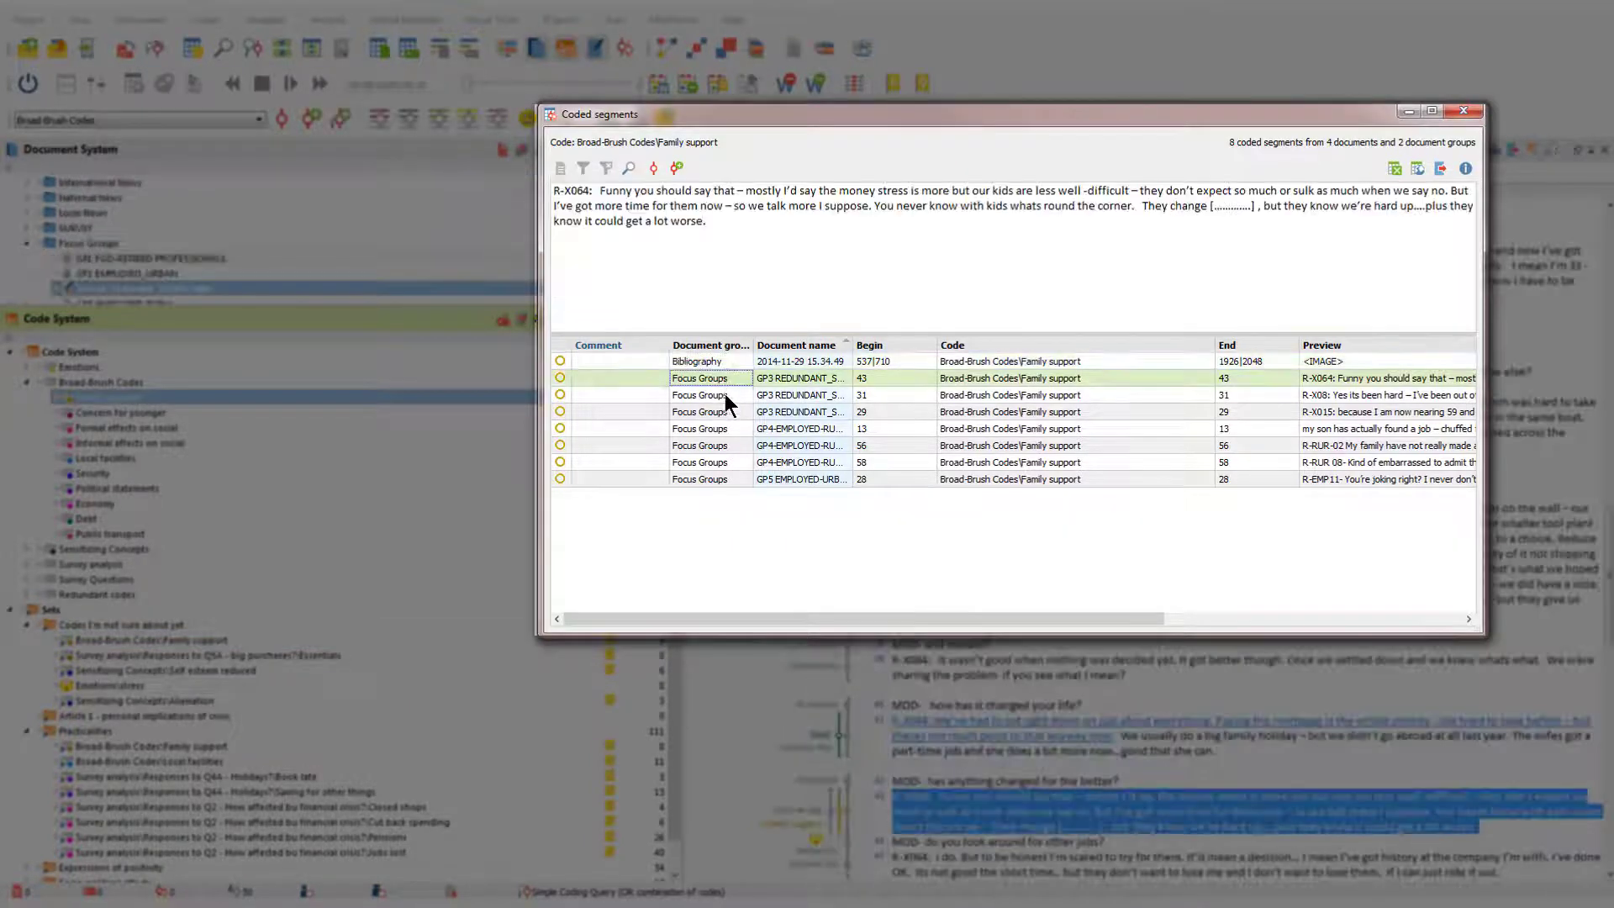
left_click(725, 394)
left_click(725, 411)
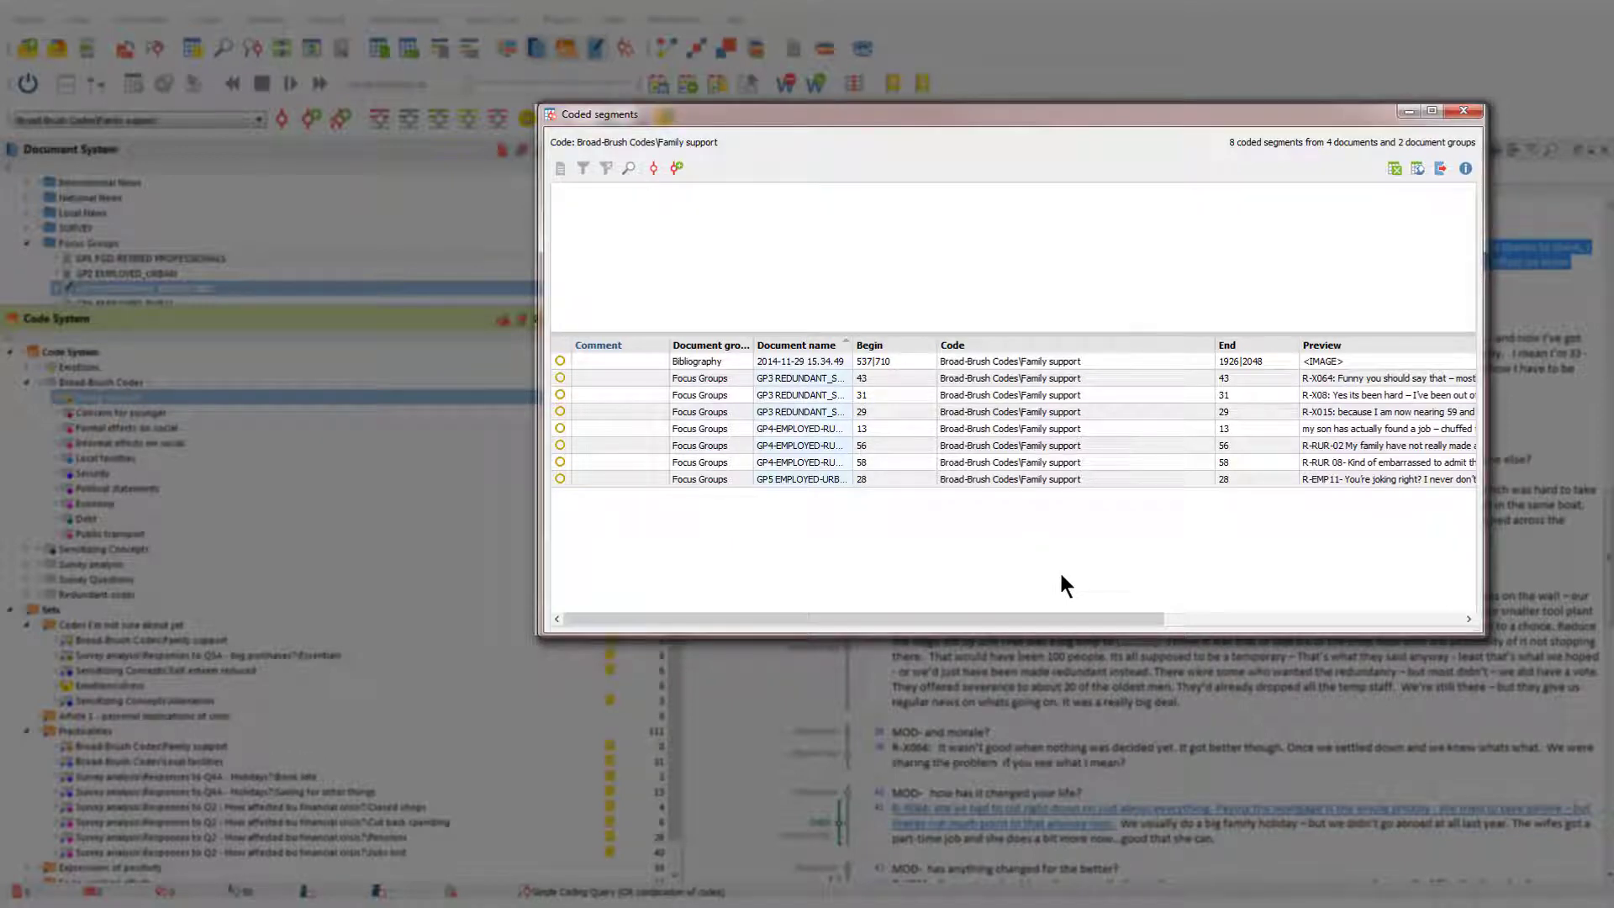
left_click(770, 356)
left_click(784, 378)
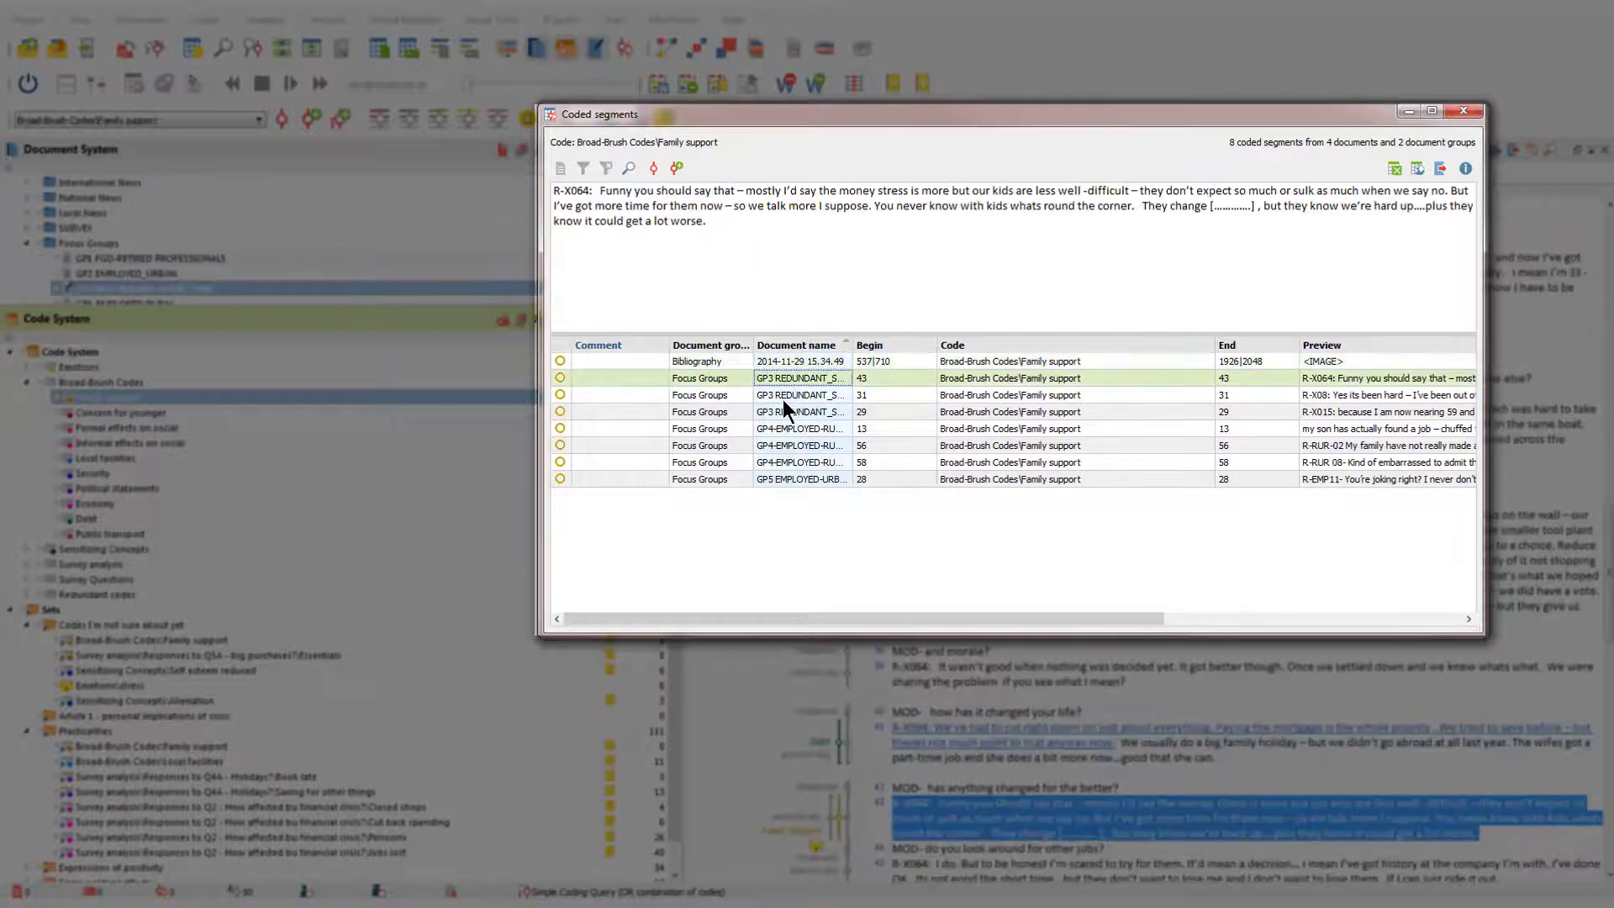
left_click(784, 400)
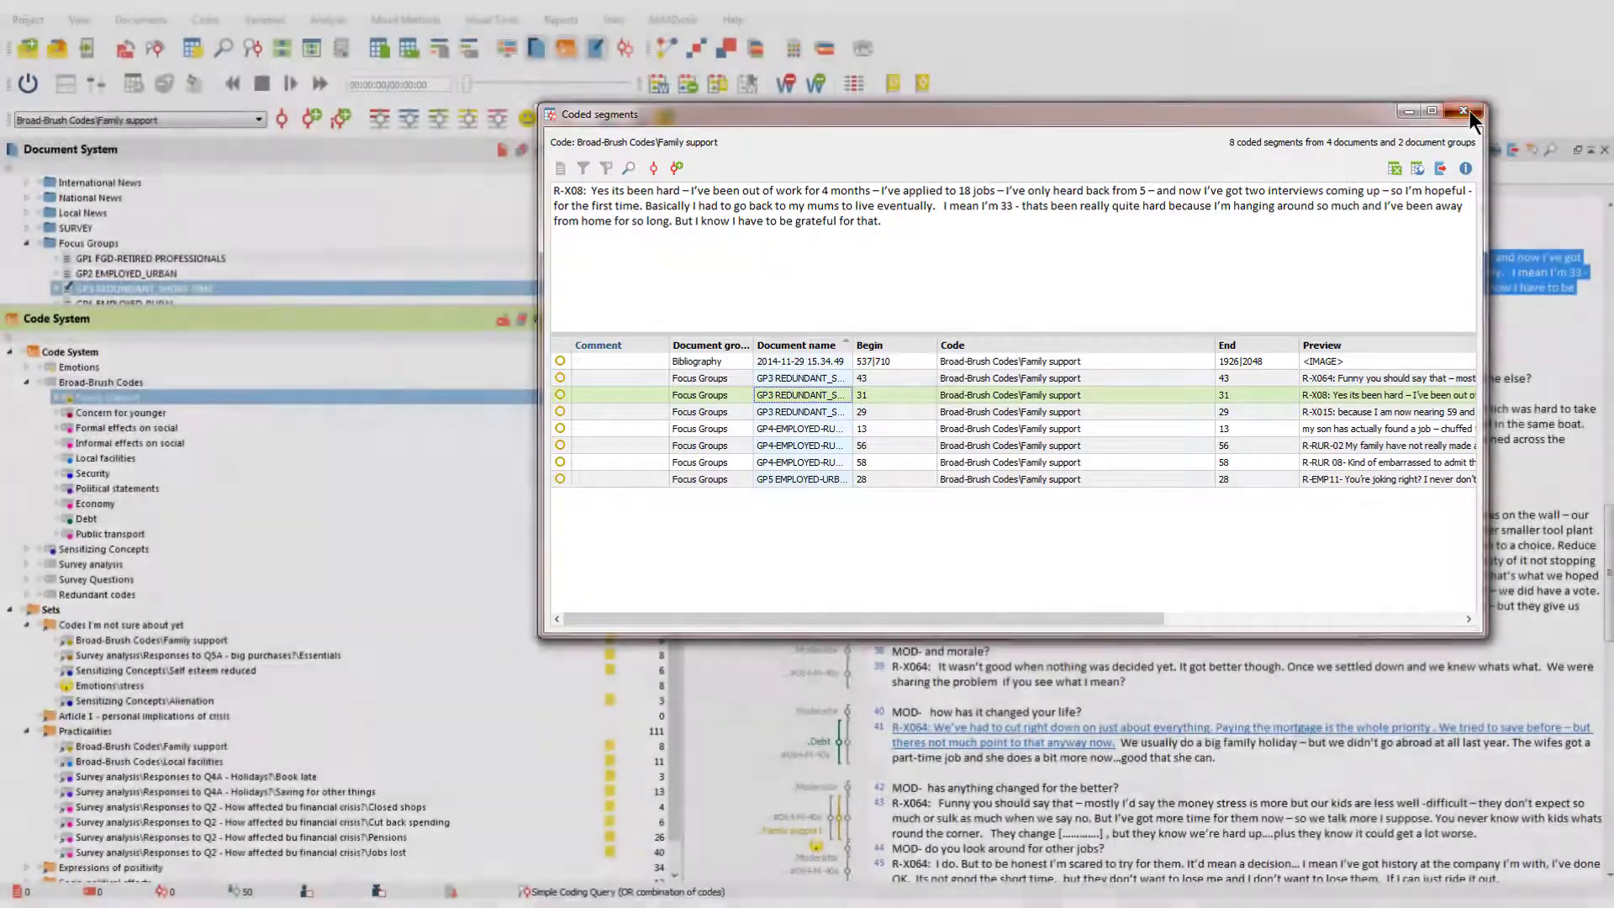
left_click(1464, 112)
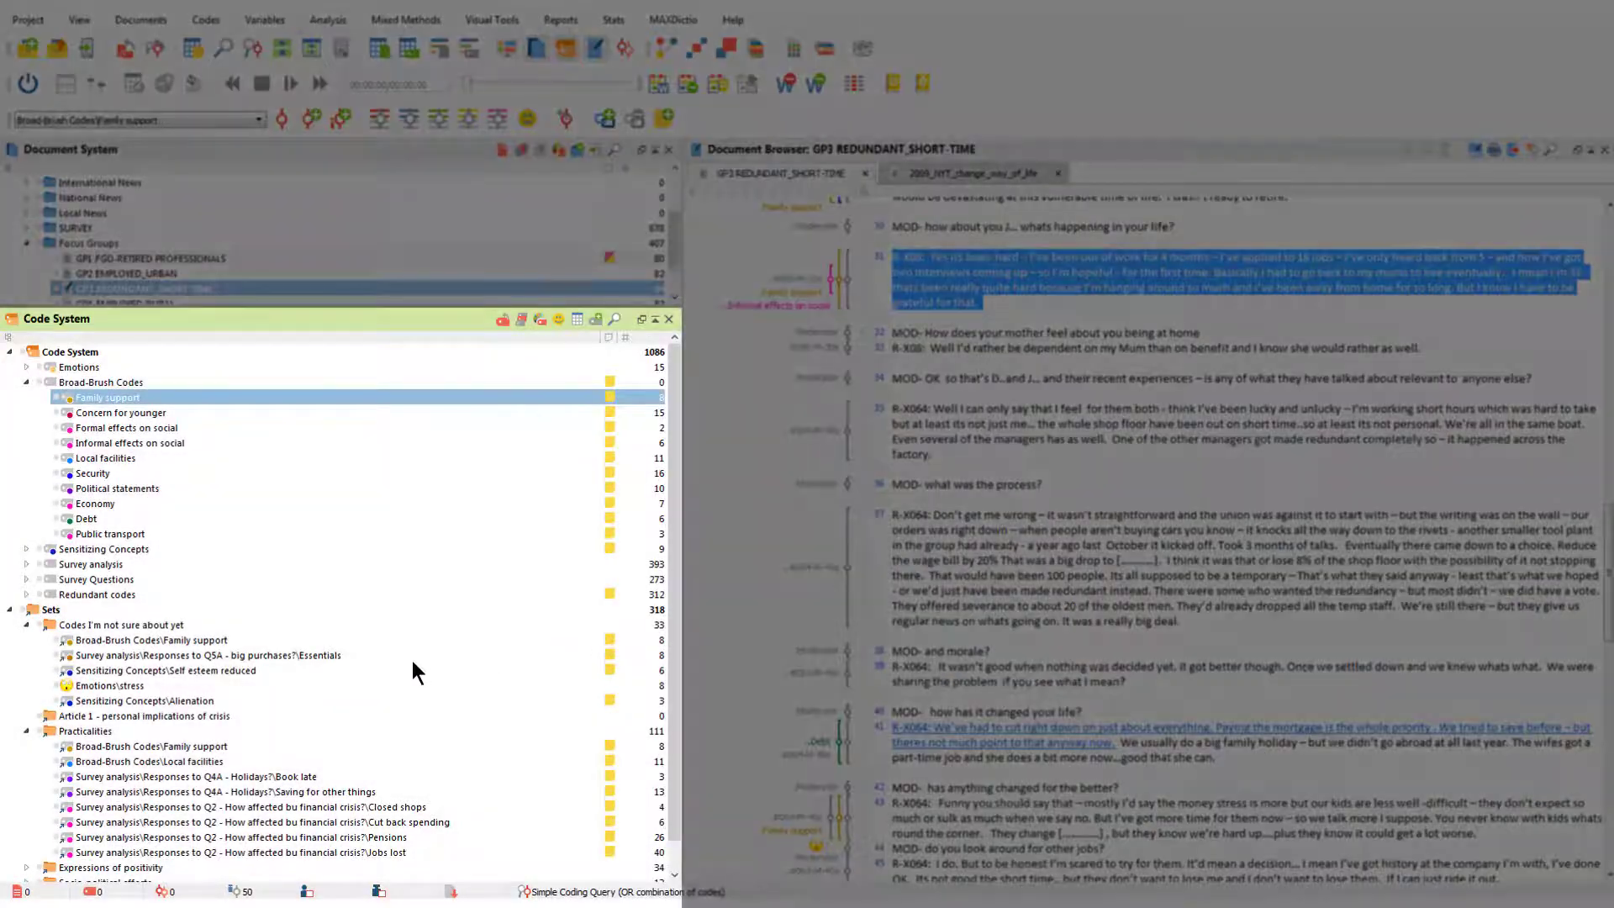
left_click(212, 640)
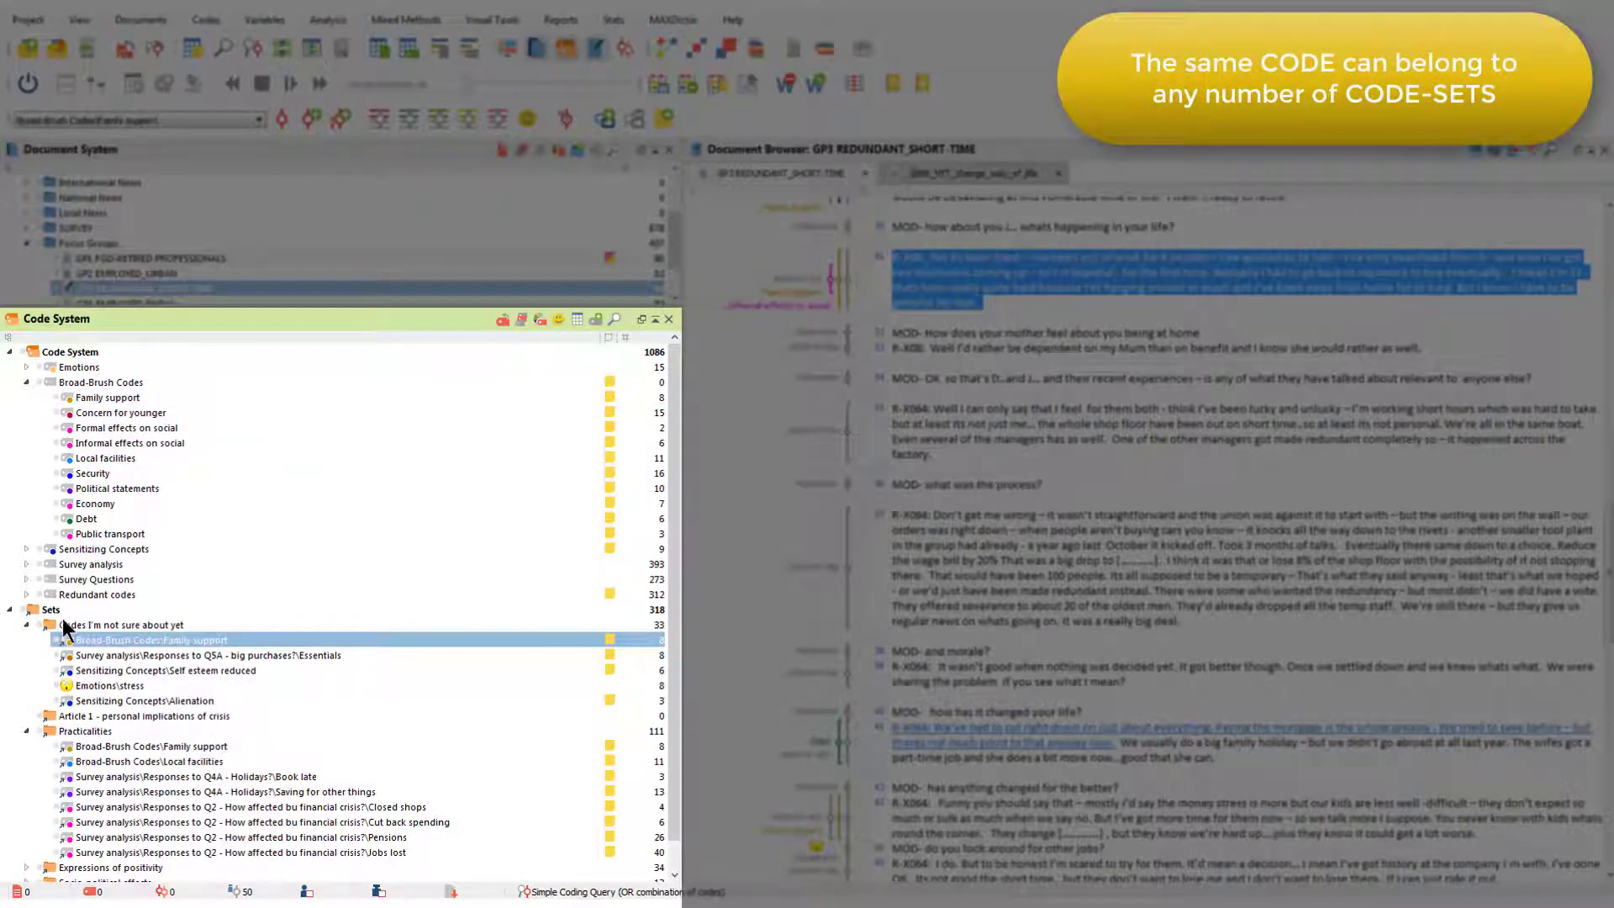
left_click(198, 745)
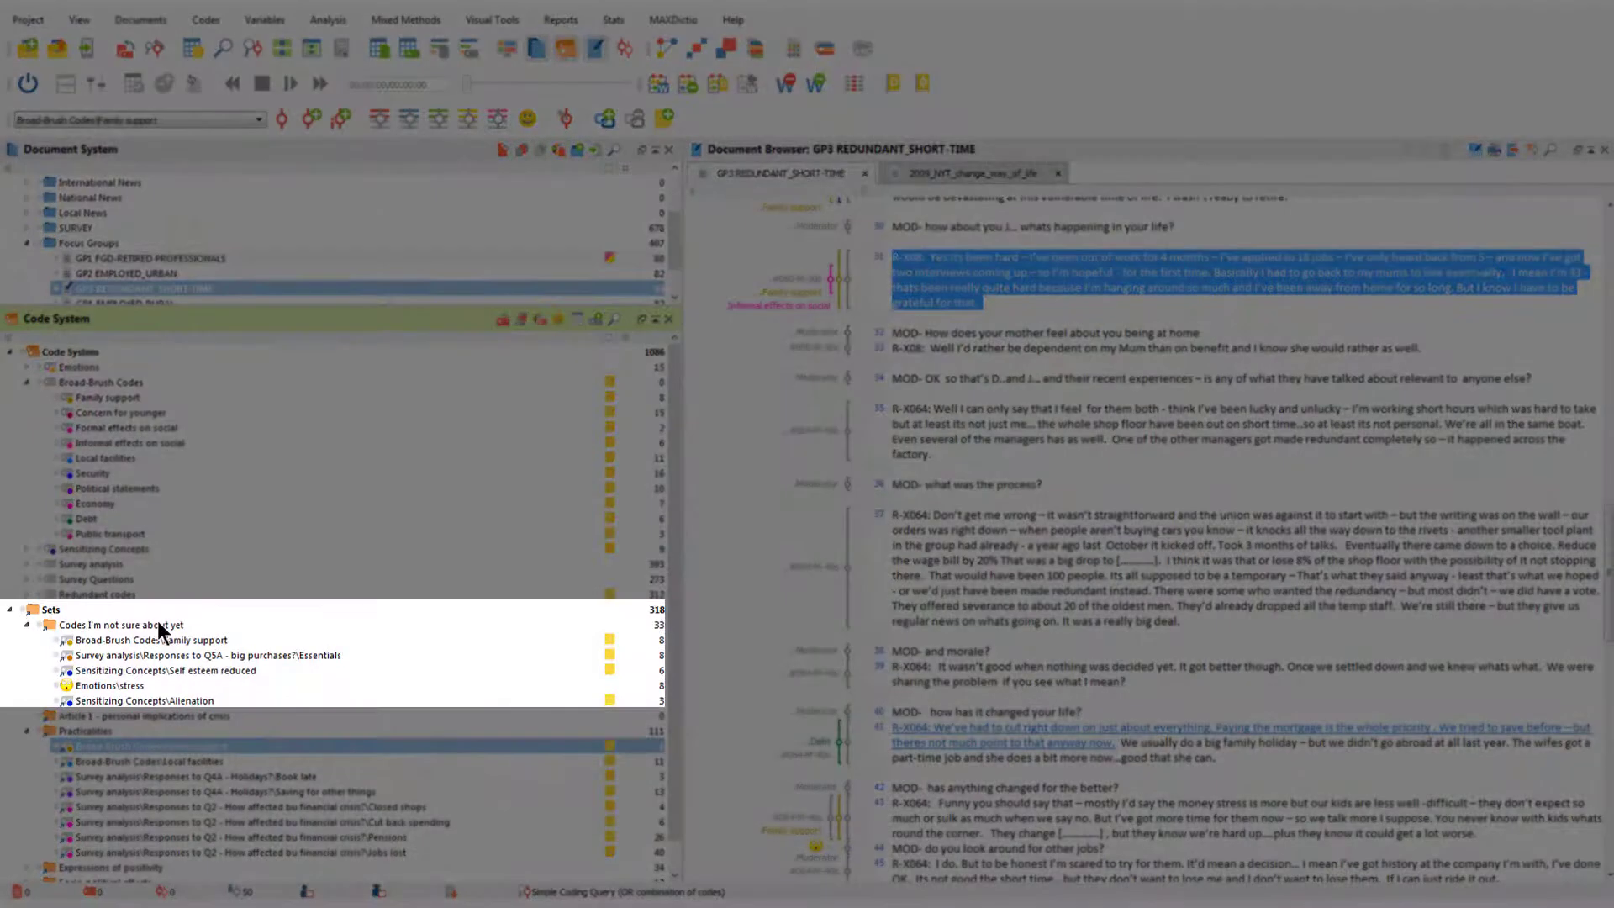
Select the Codes I'm not sure about yet set in the Code System
left_click(158, 624)
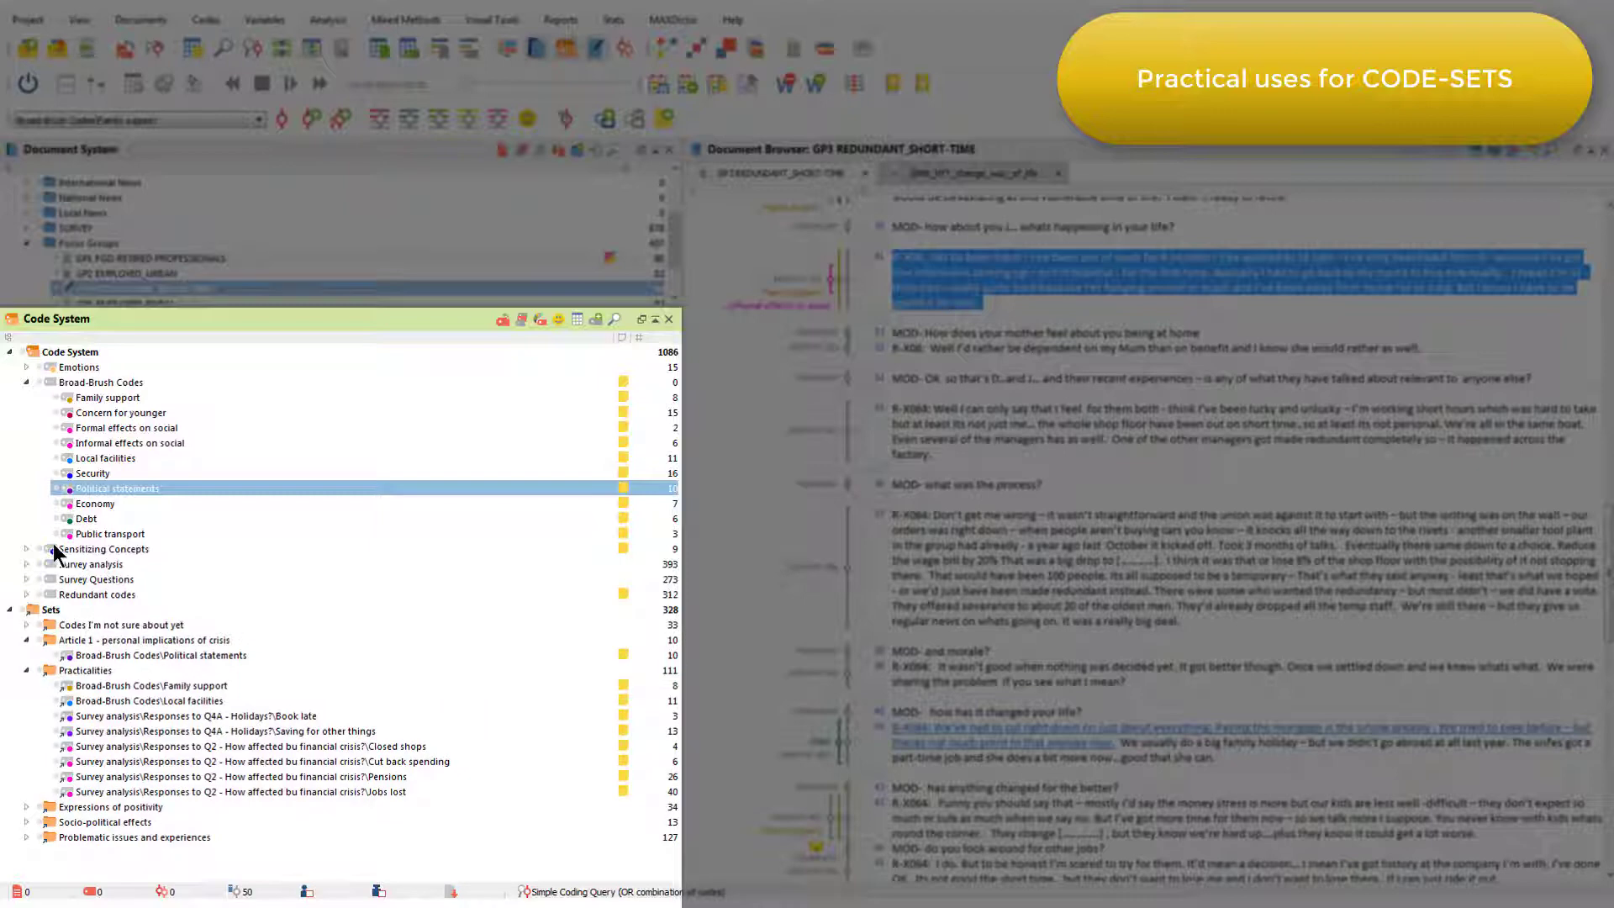
Expand Sensitizing Concepts and drag Stigma unemployment toward the code sets
left_click(26, 549)
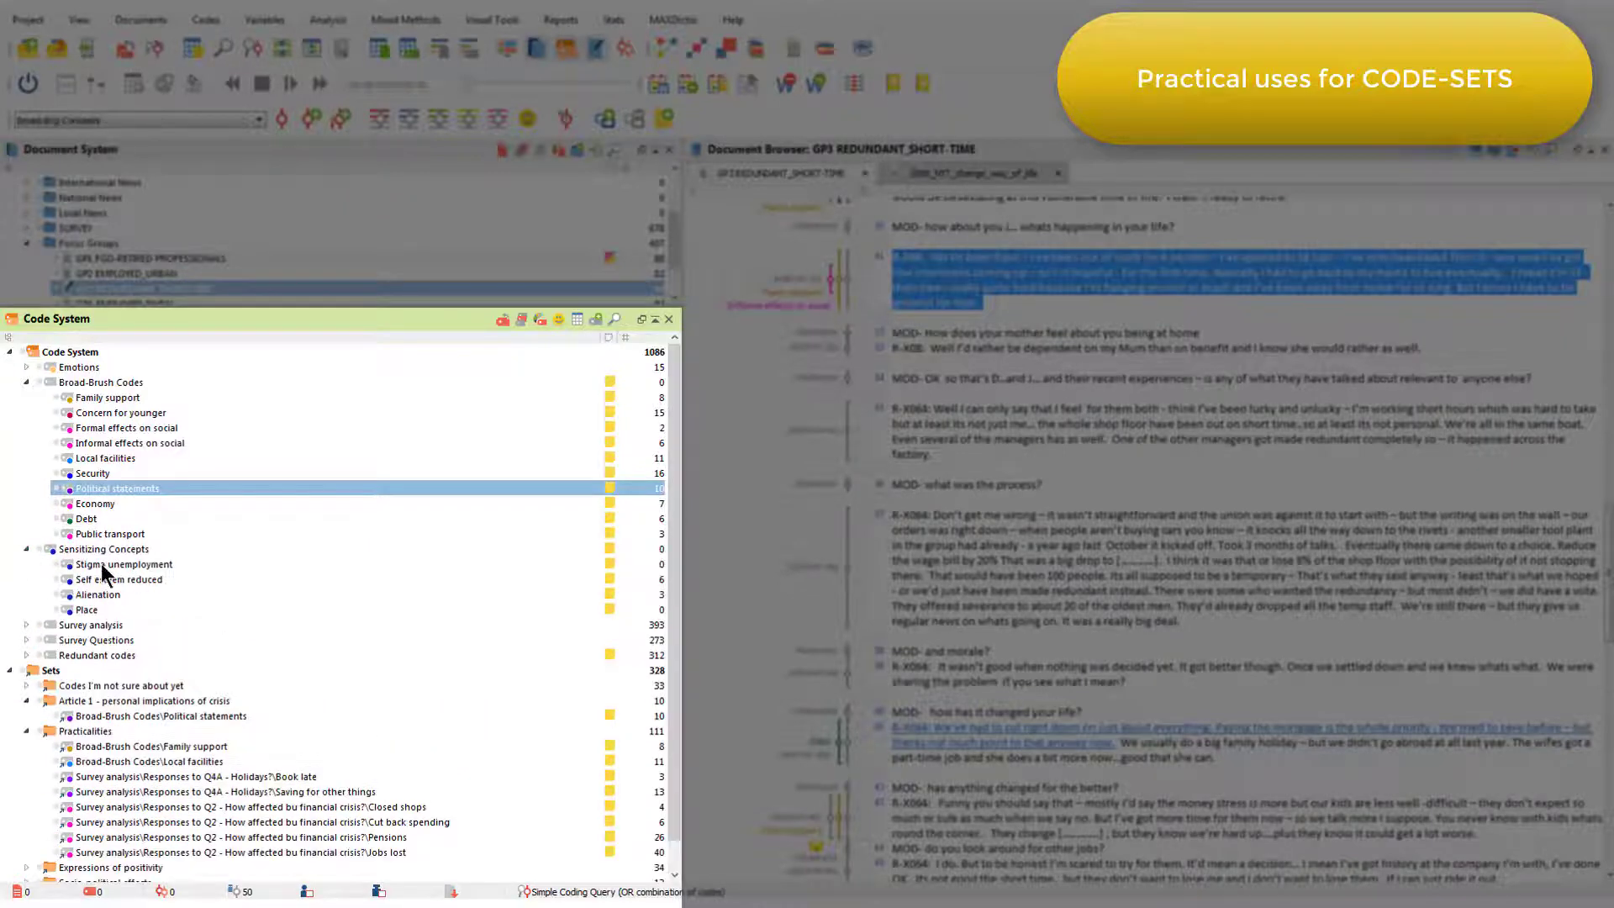
left_click_drag(110, 565, 118, 710)
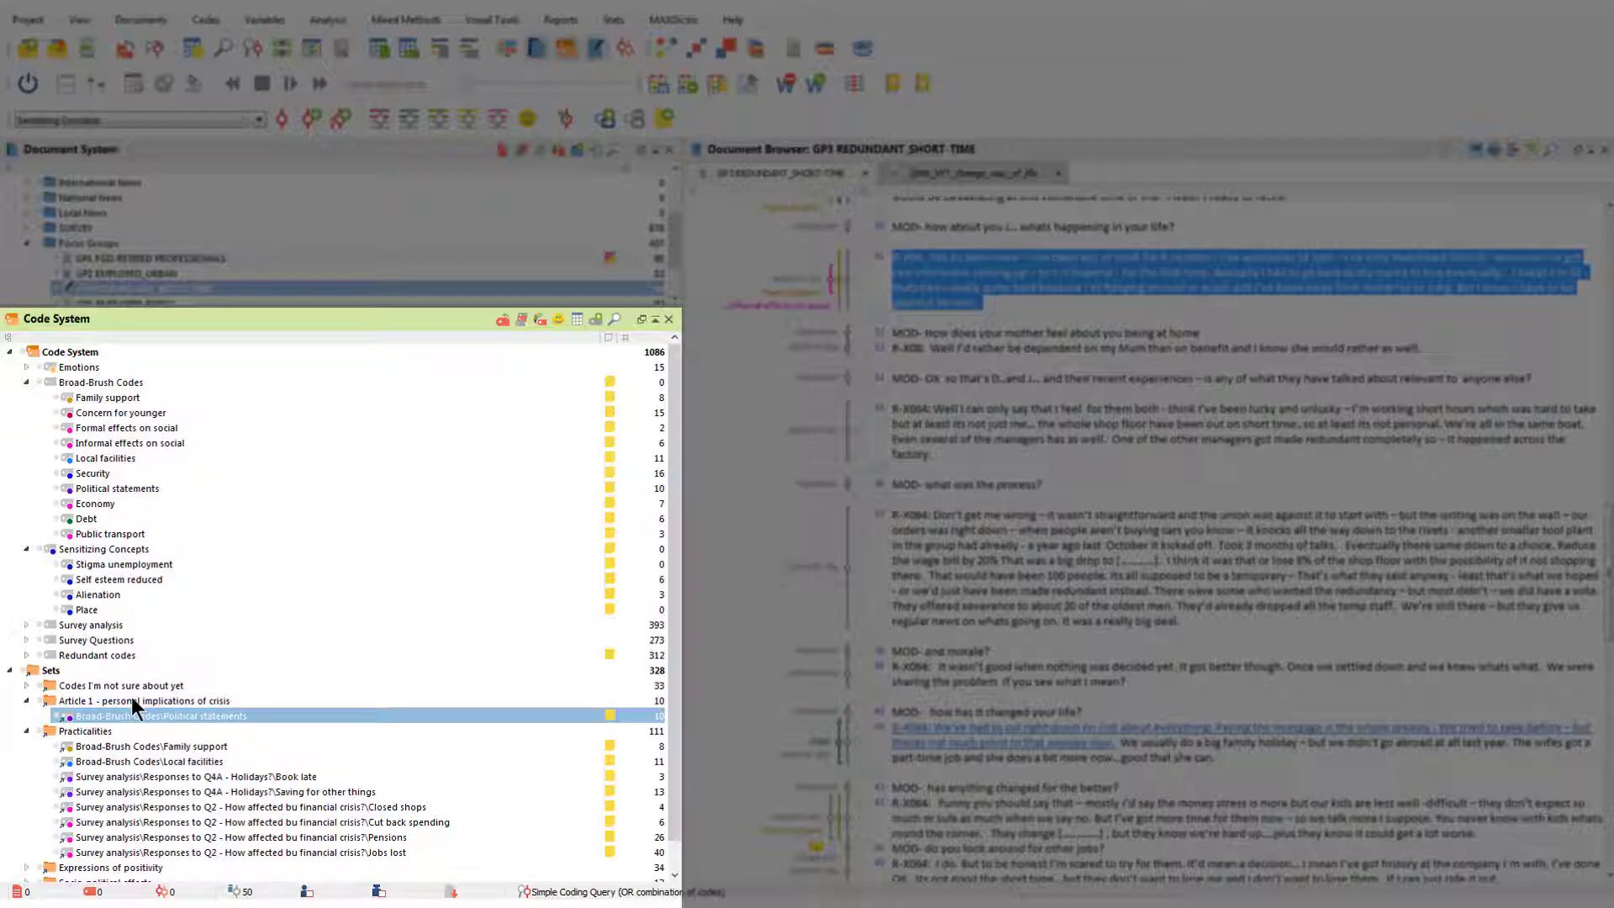
left_click(25, 731)
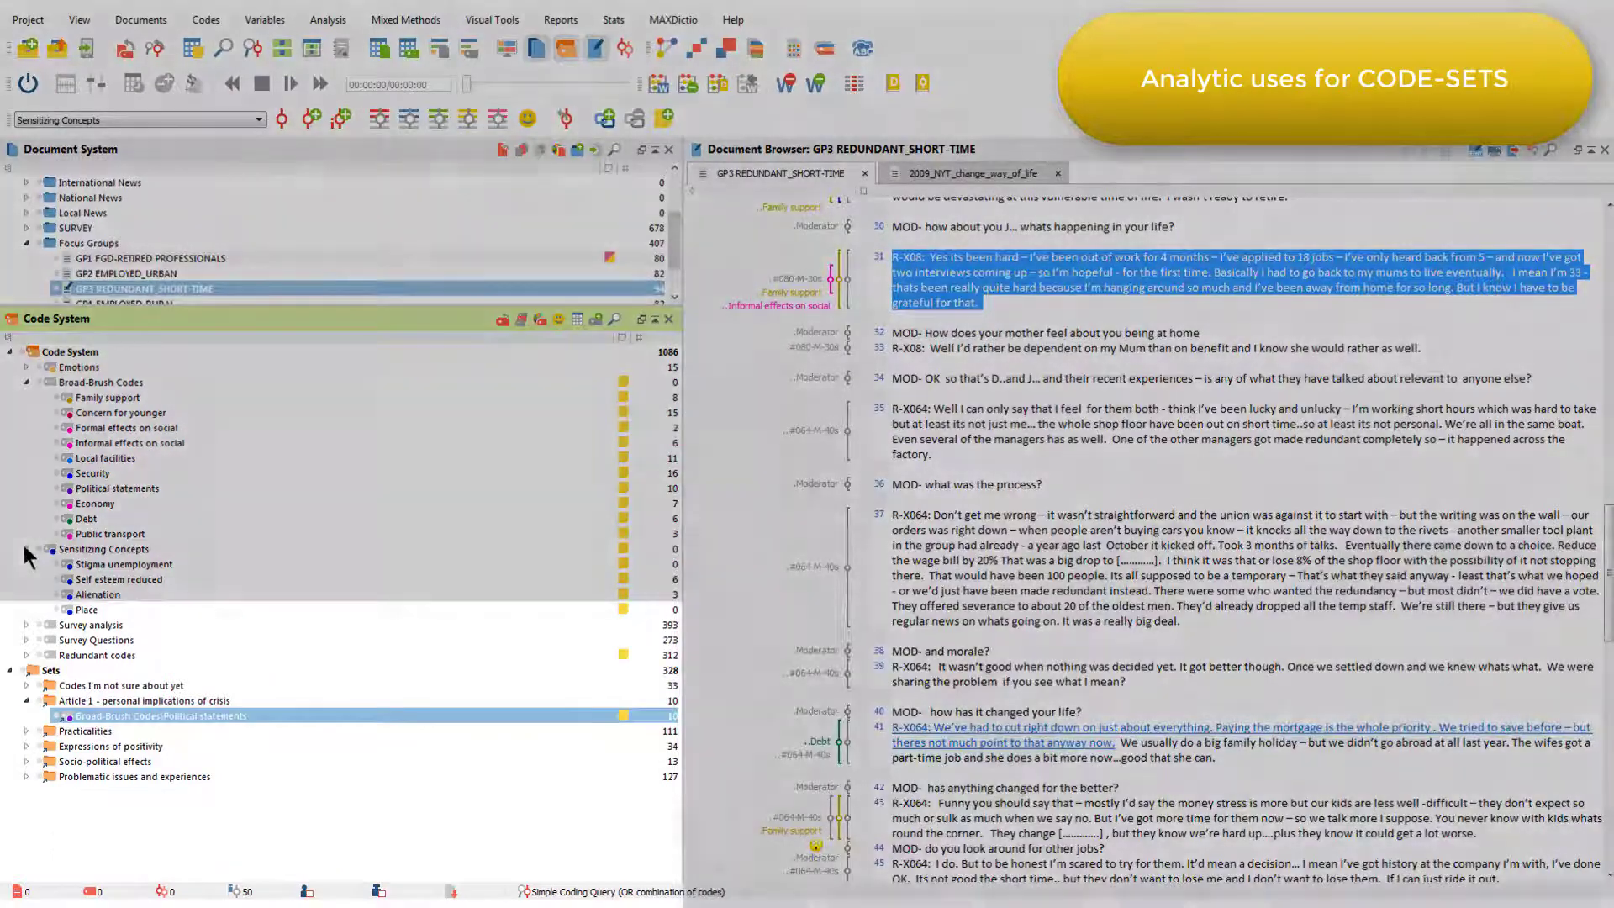
left_click(25, 548)
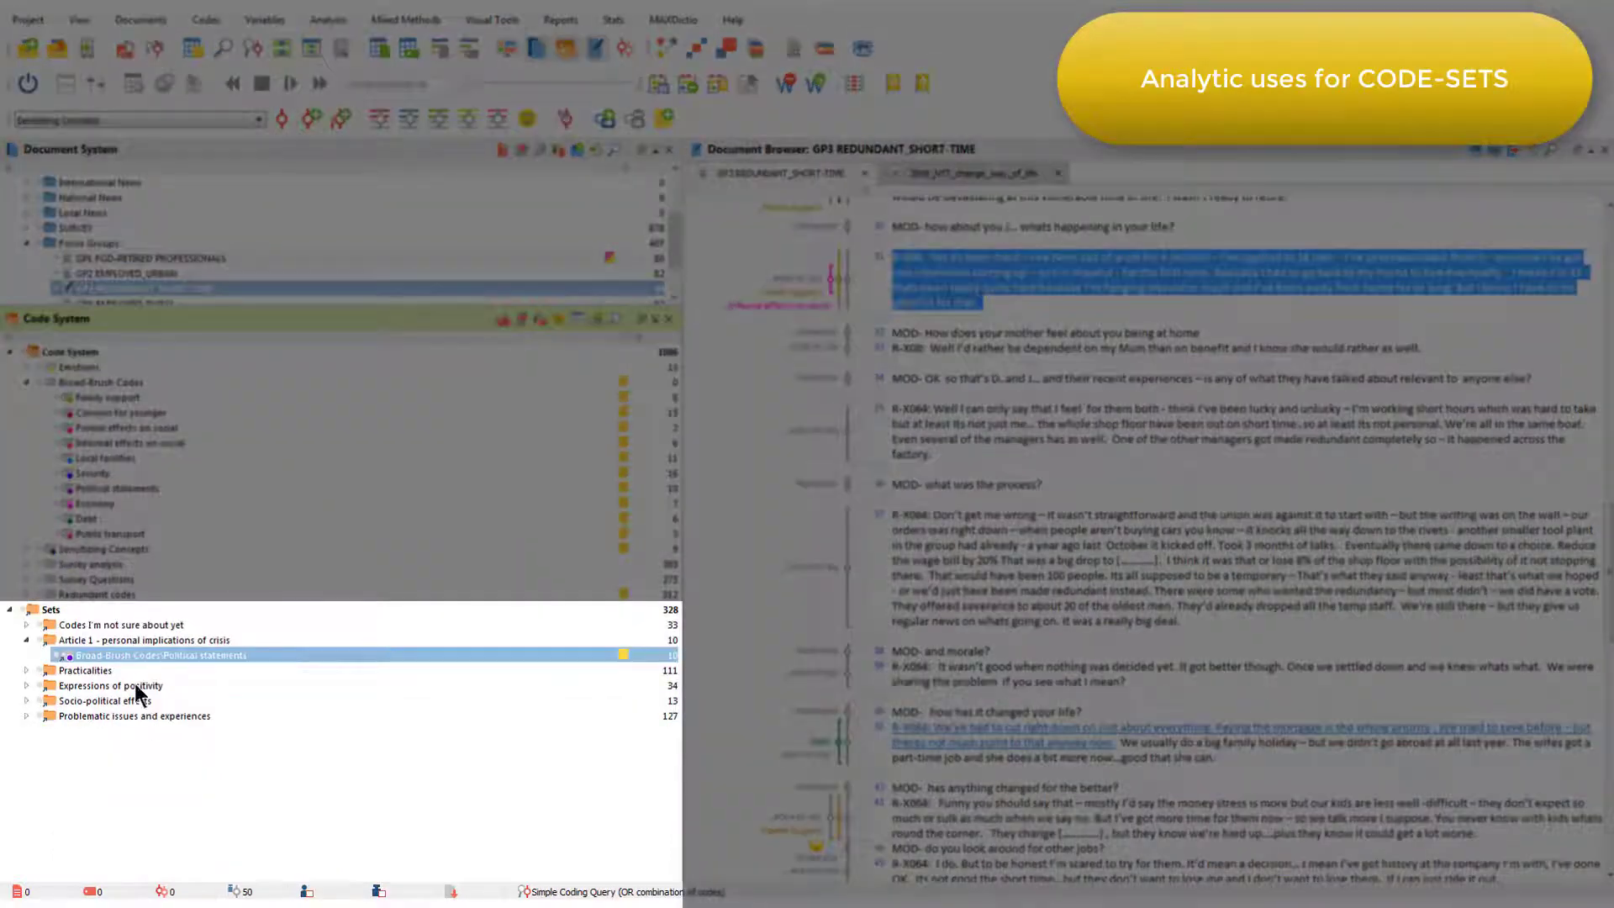
left_click(136, 687)
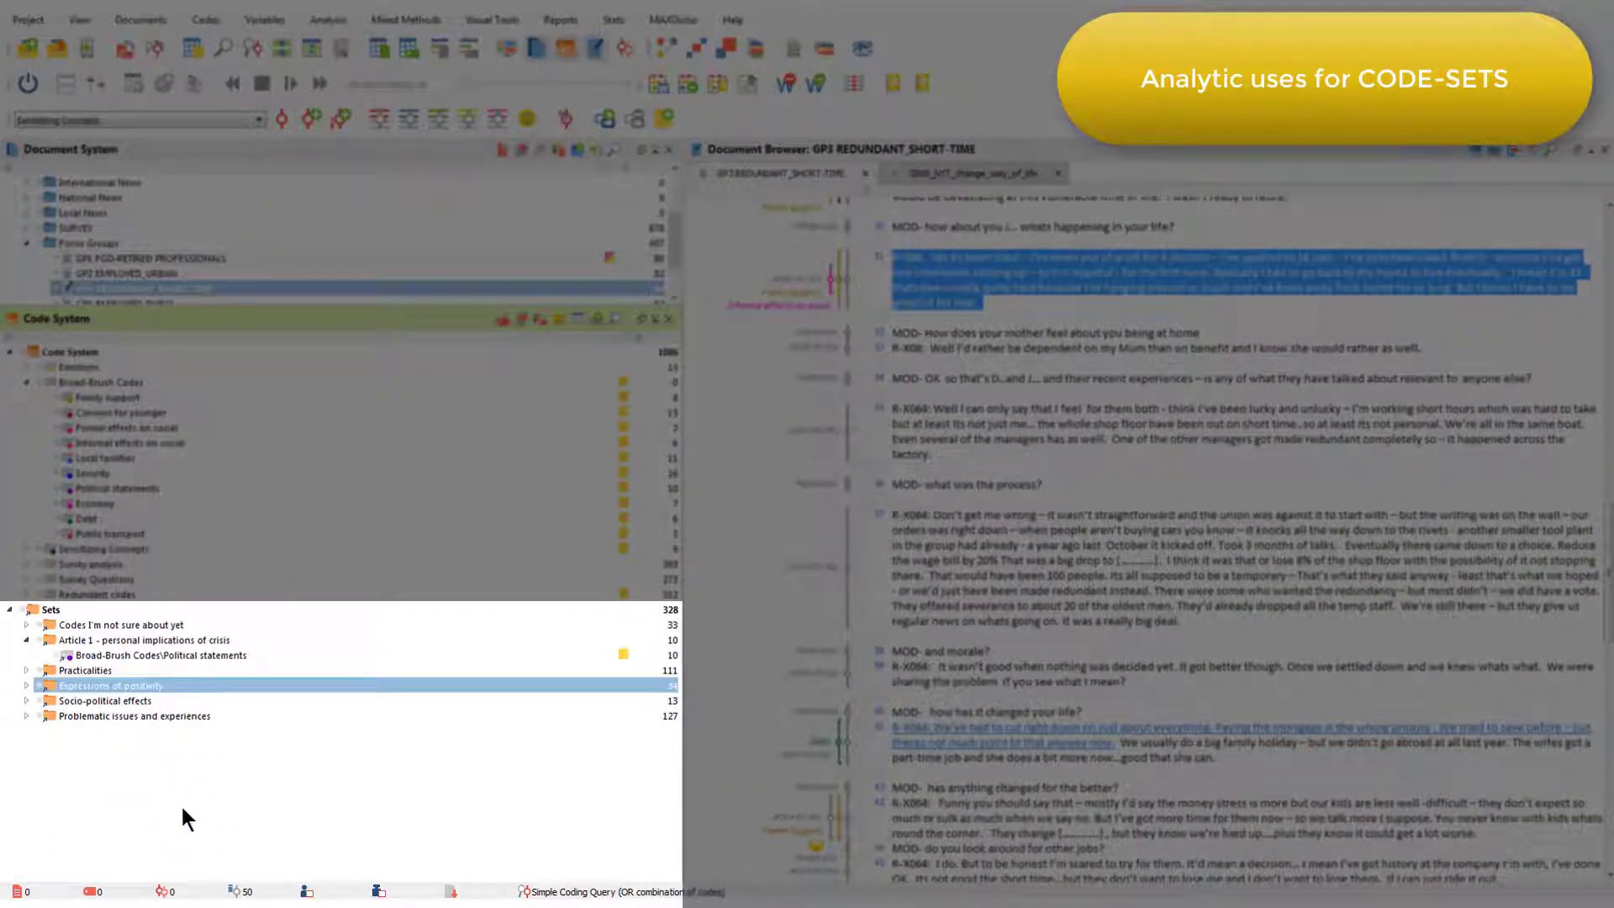
left_click(26, 717)
left_click(26, 701)
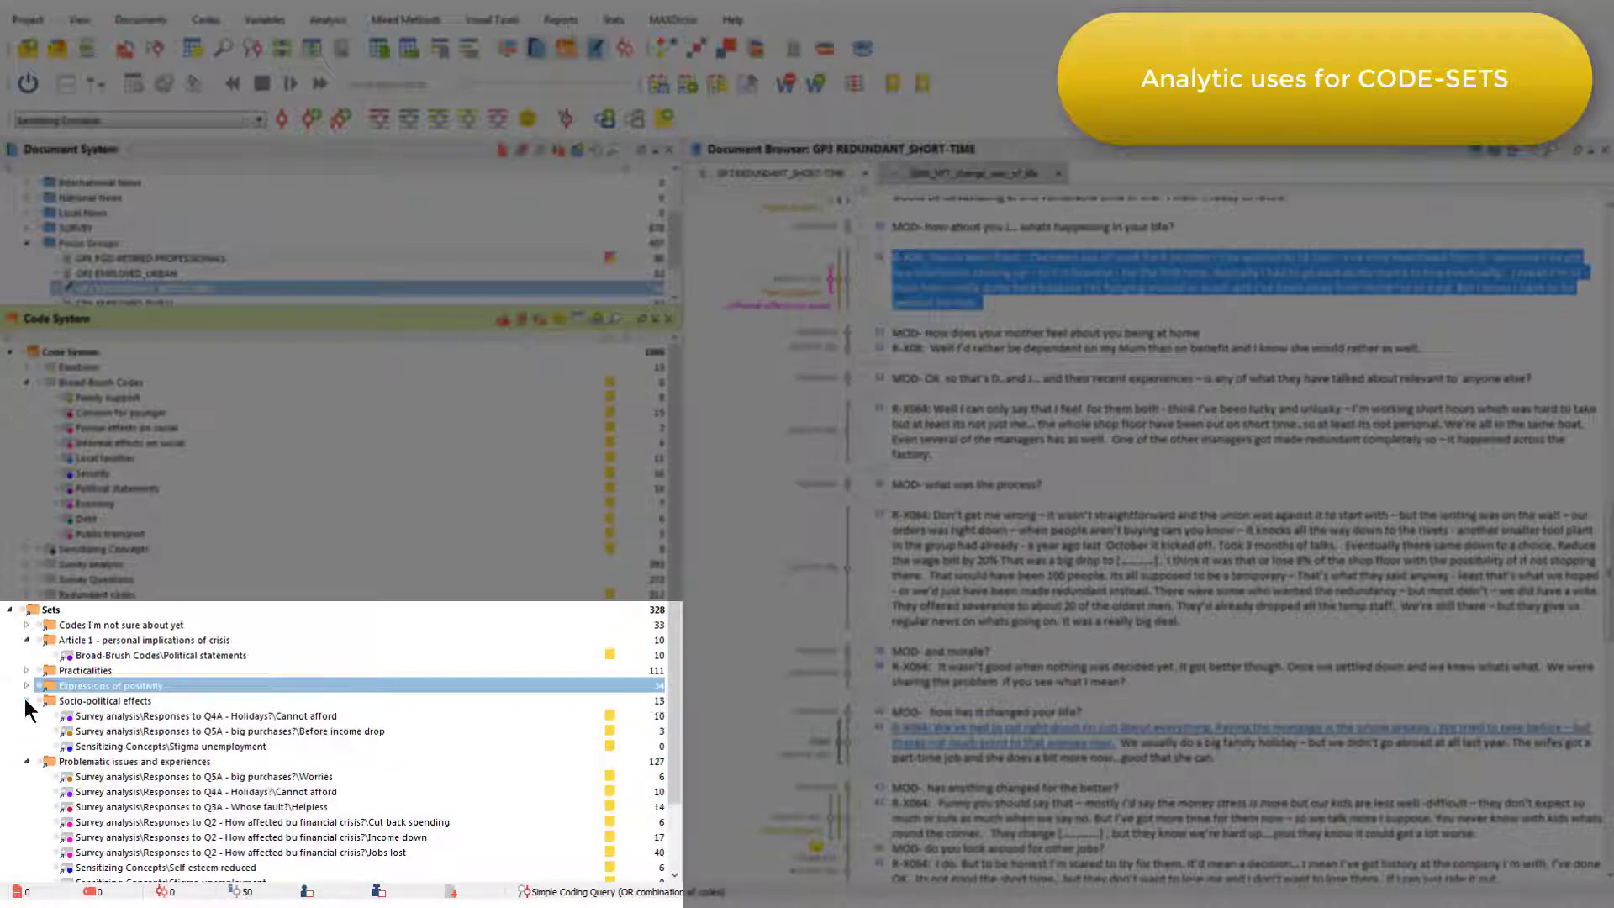
left_click(27, 685)
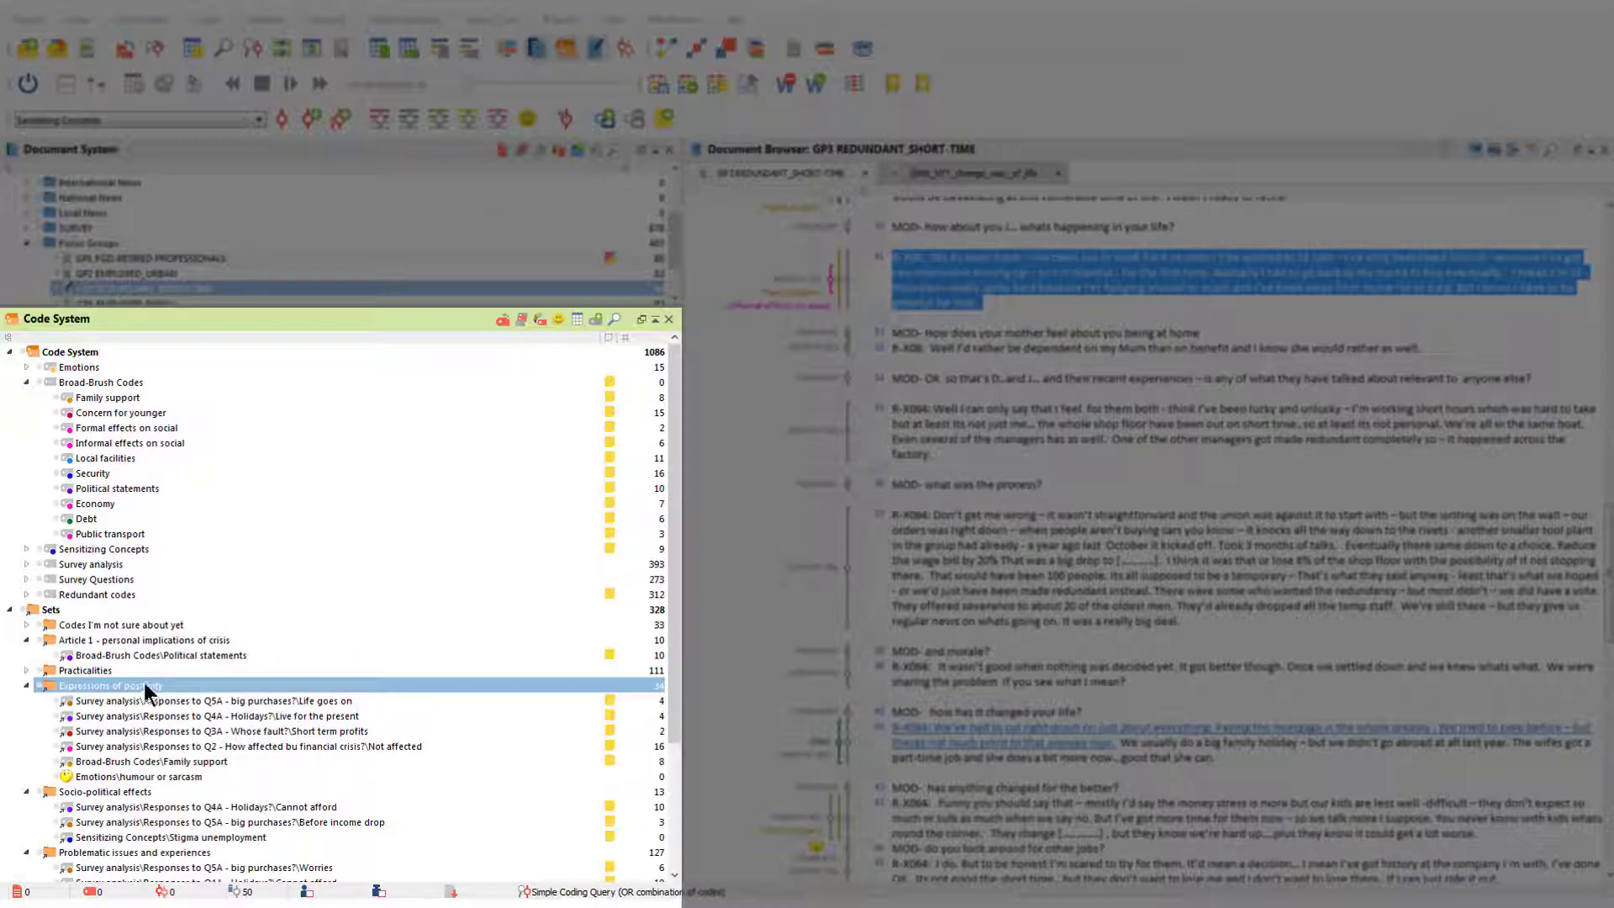
Activate all Expressions of positivity codes and display their retrieved segments
right_click(154, 683)
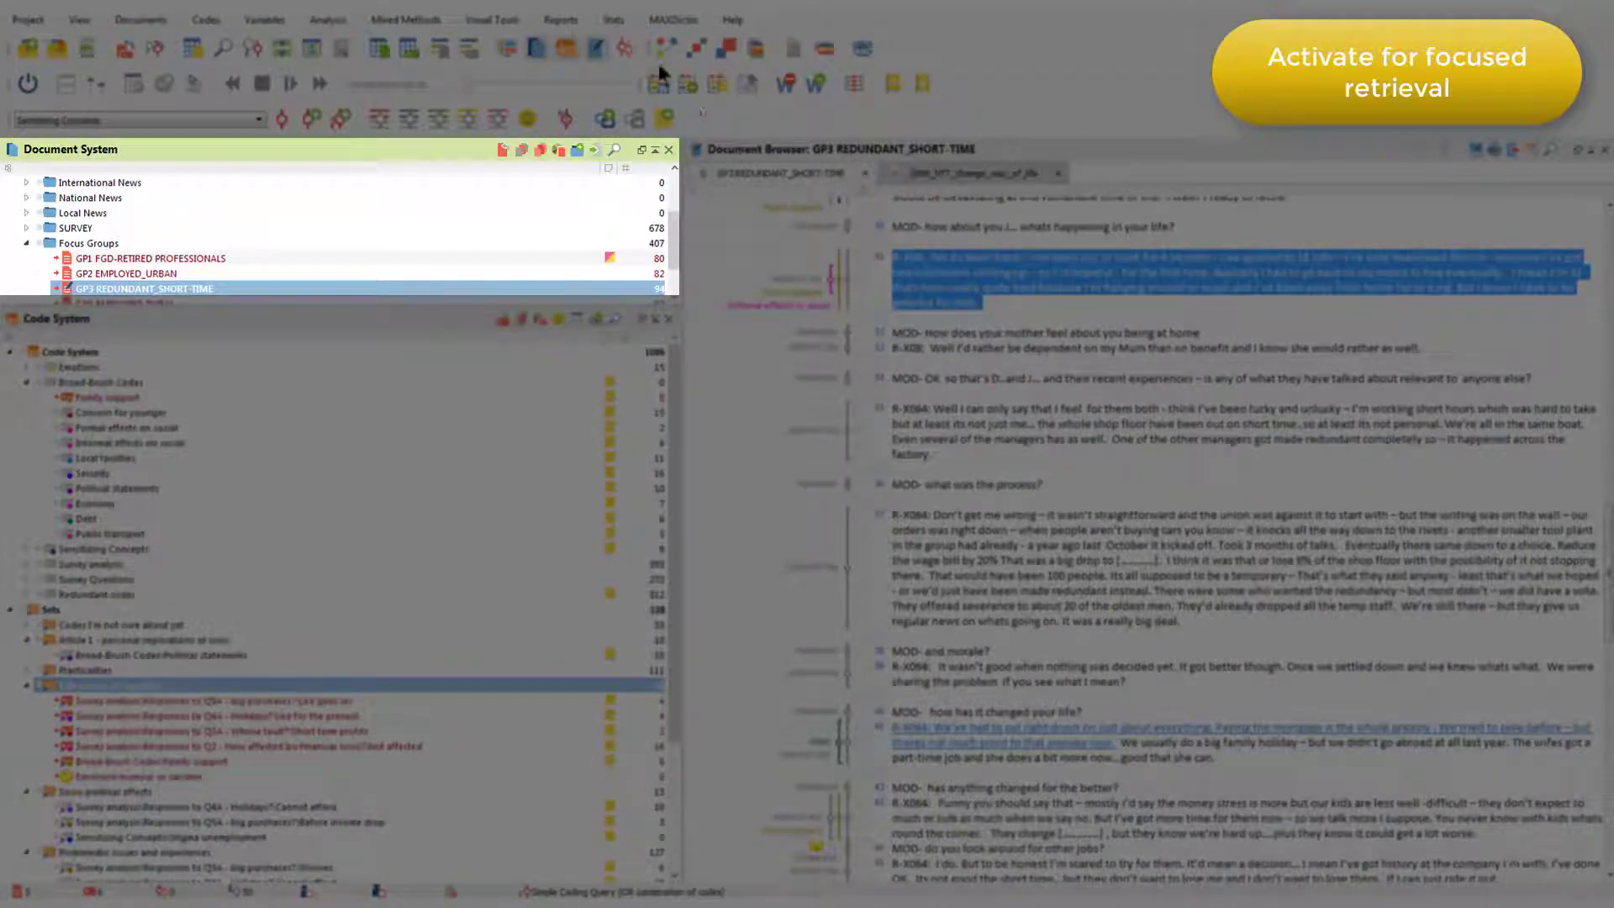
left_click(627, 47)
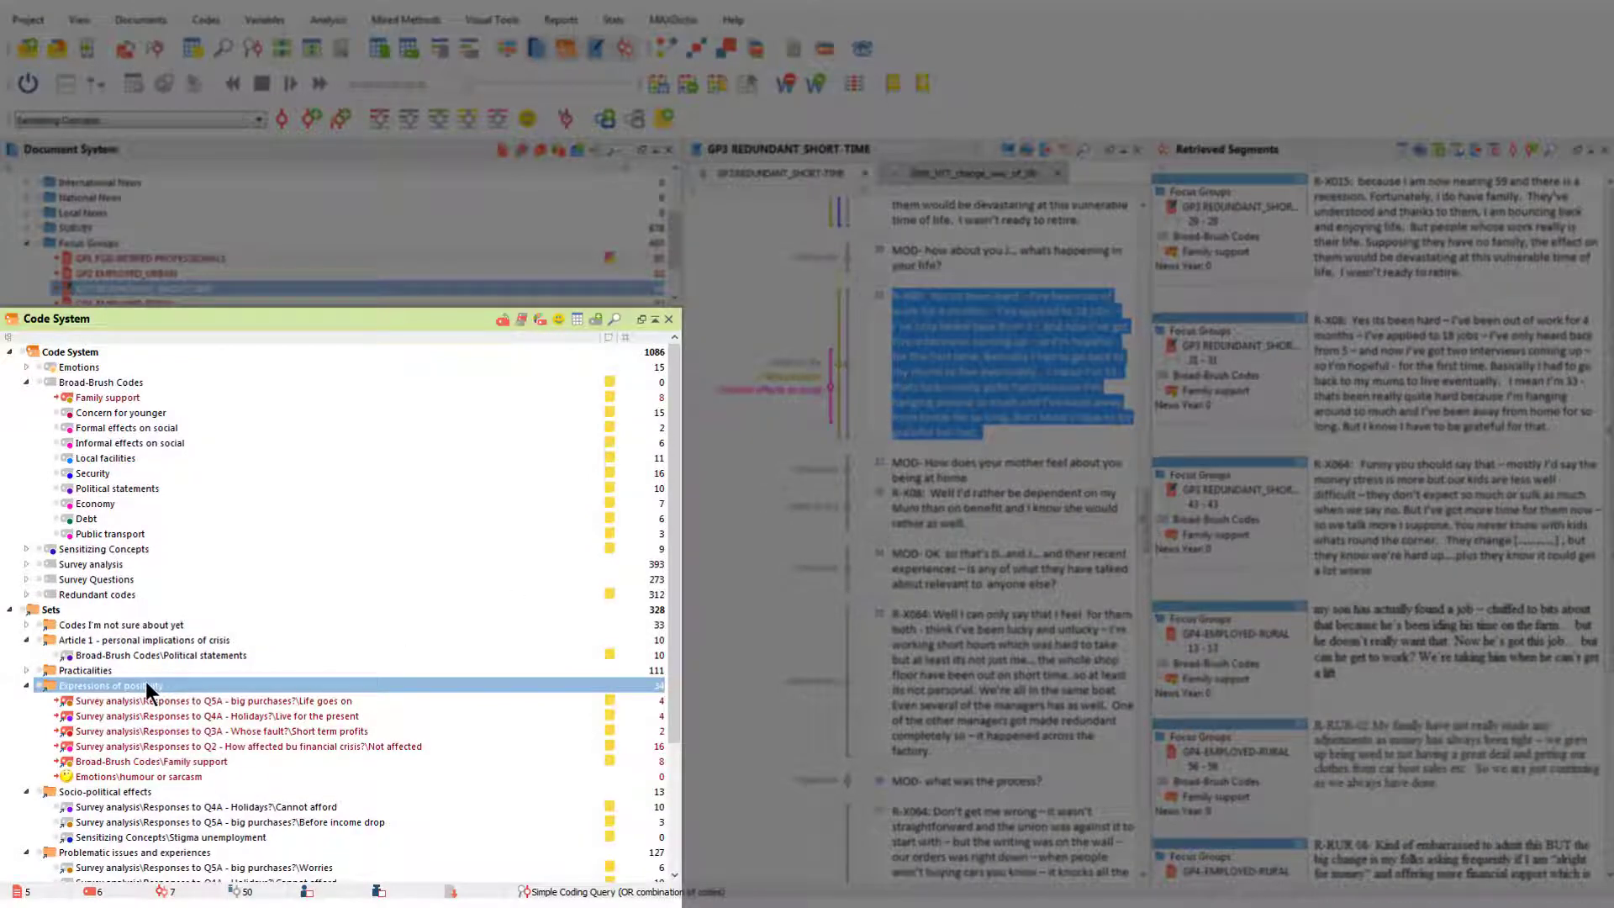
Show the context menu of the Expressions of positivity set
right_click(146, 690)
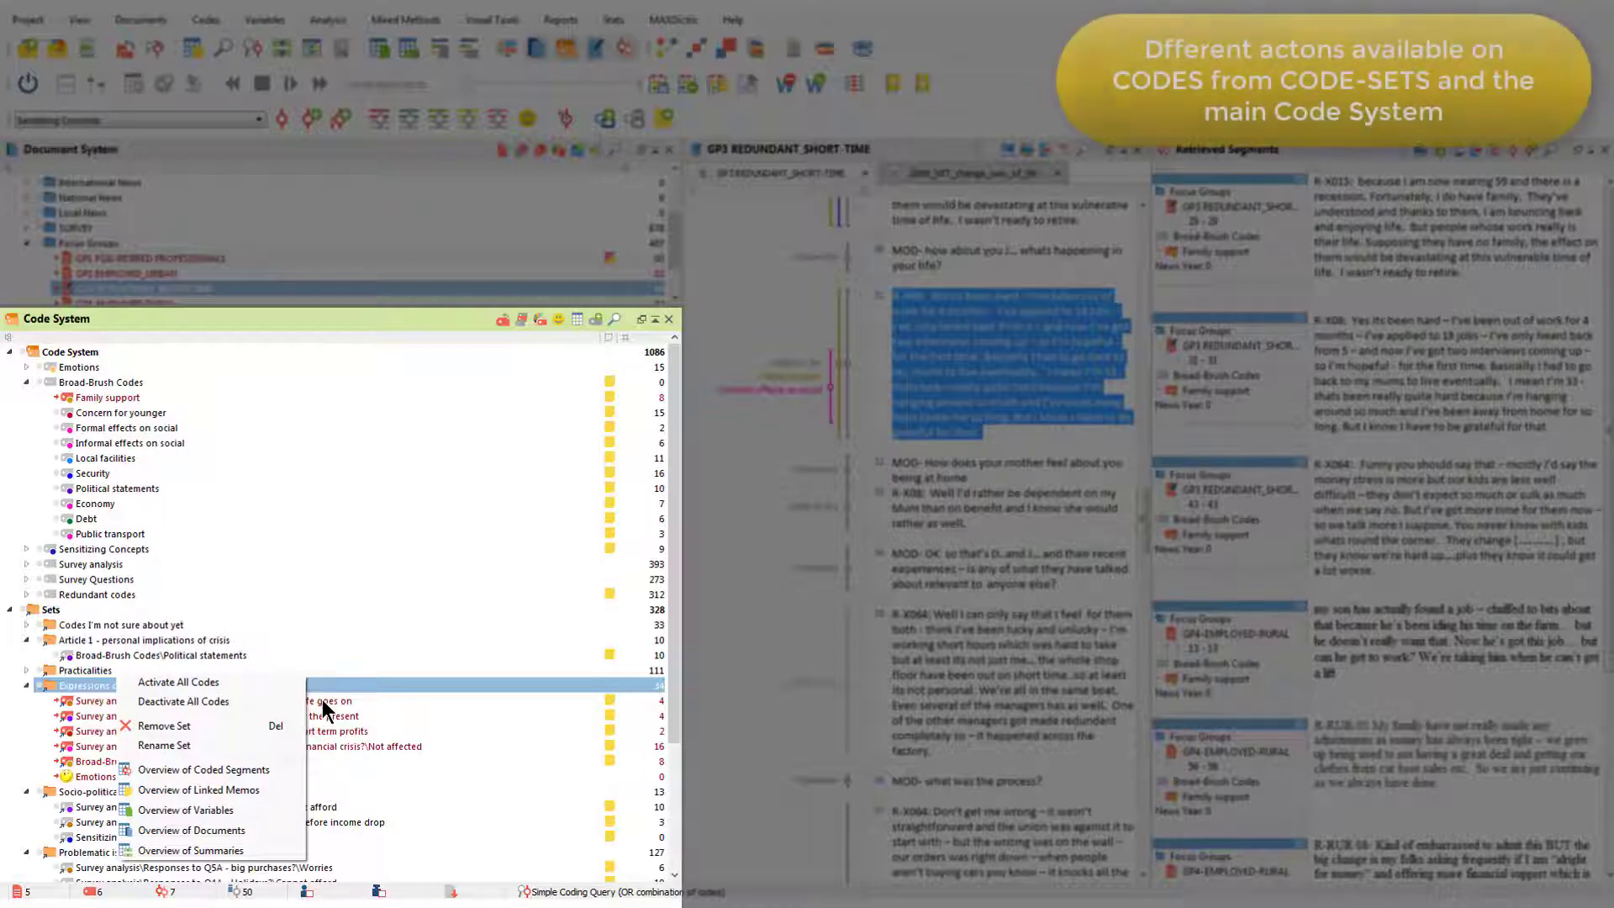
Compare the Life goes on set member's context menu with Family support's in the main tree
left_click(323, 701)
right_click(323, 702)
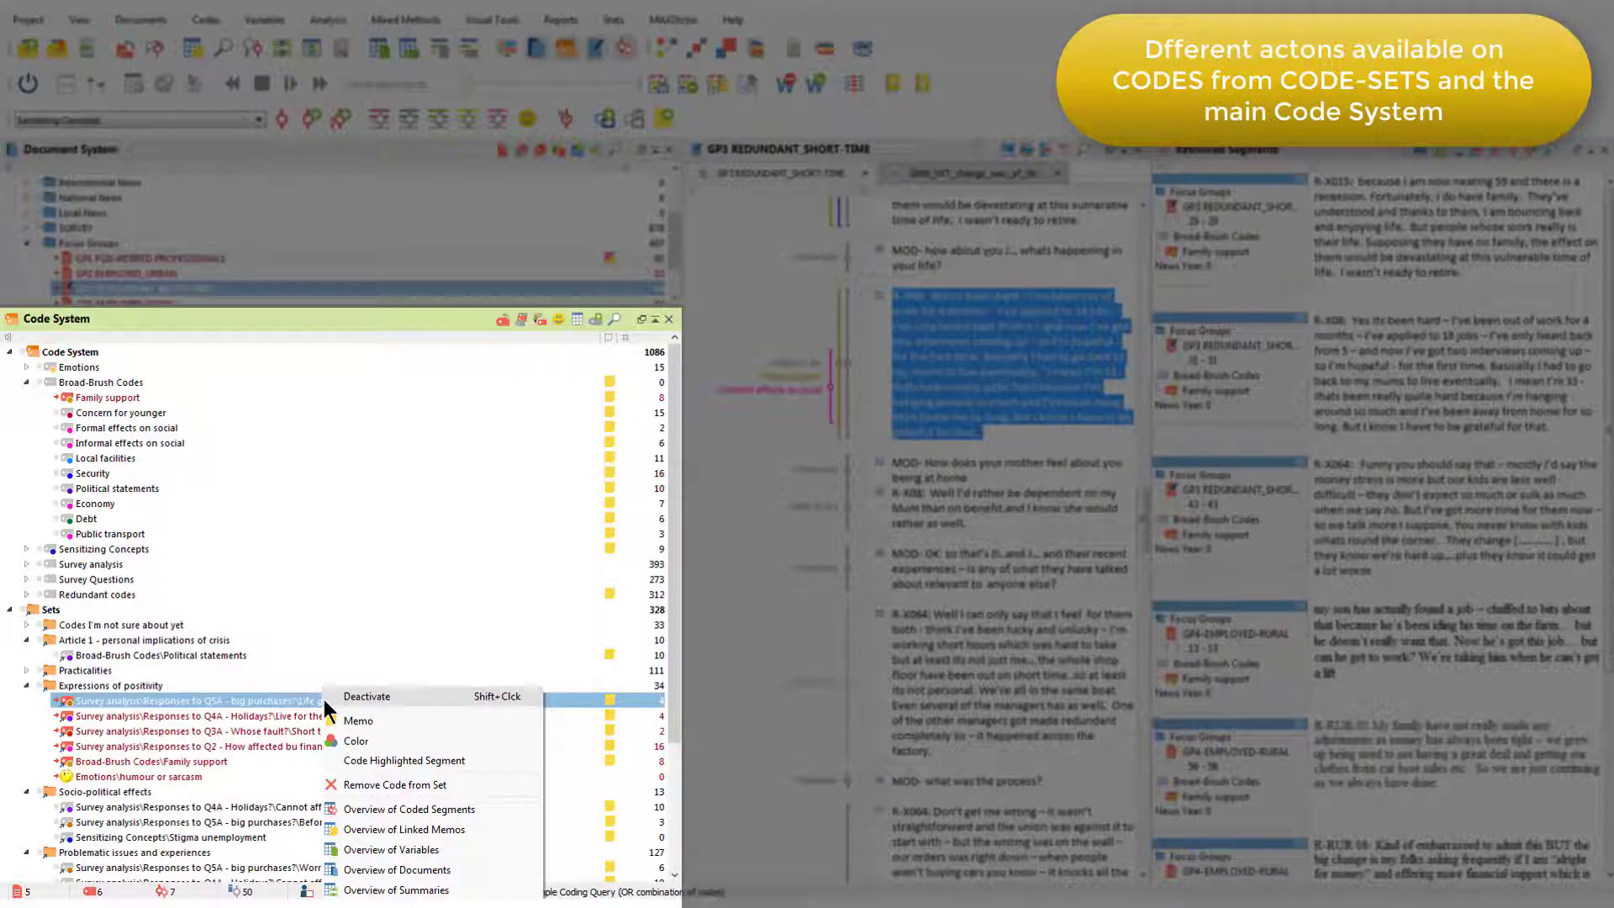
right_click(125, 396)
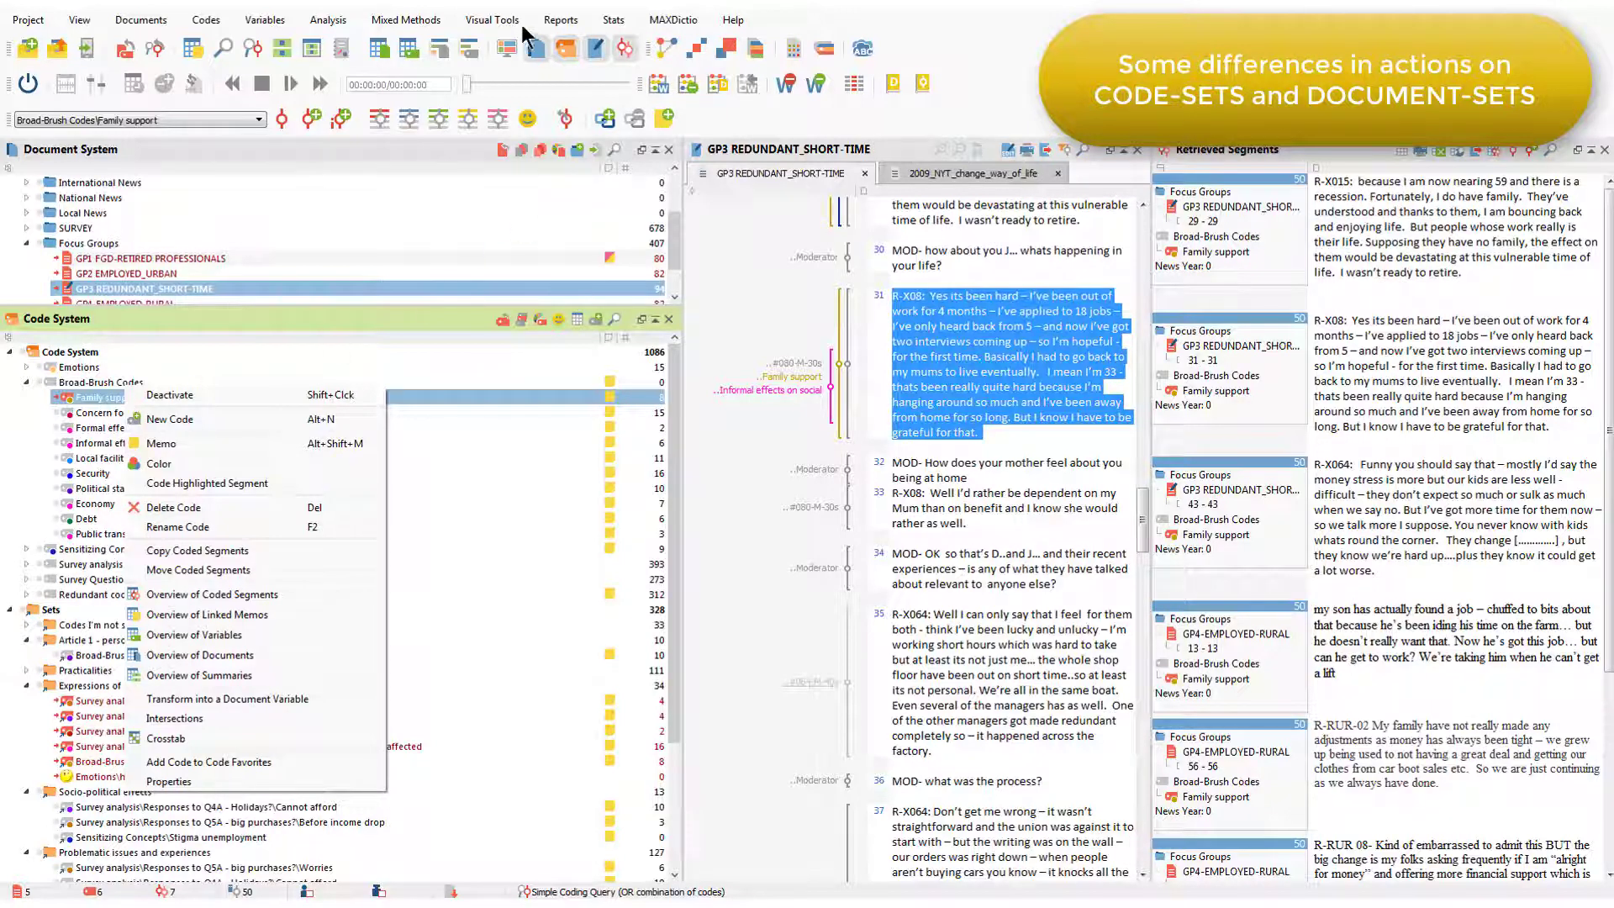
Launch MAXMaps and create a new blank map
left_click(509, 19)
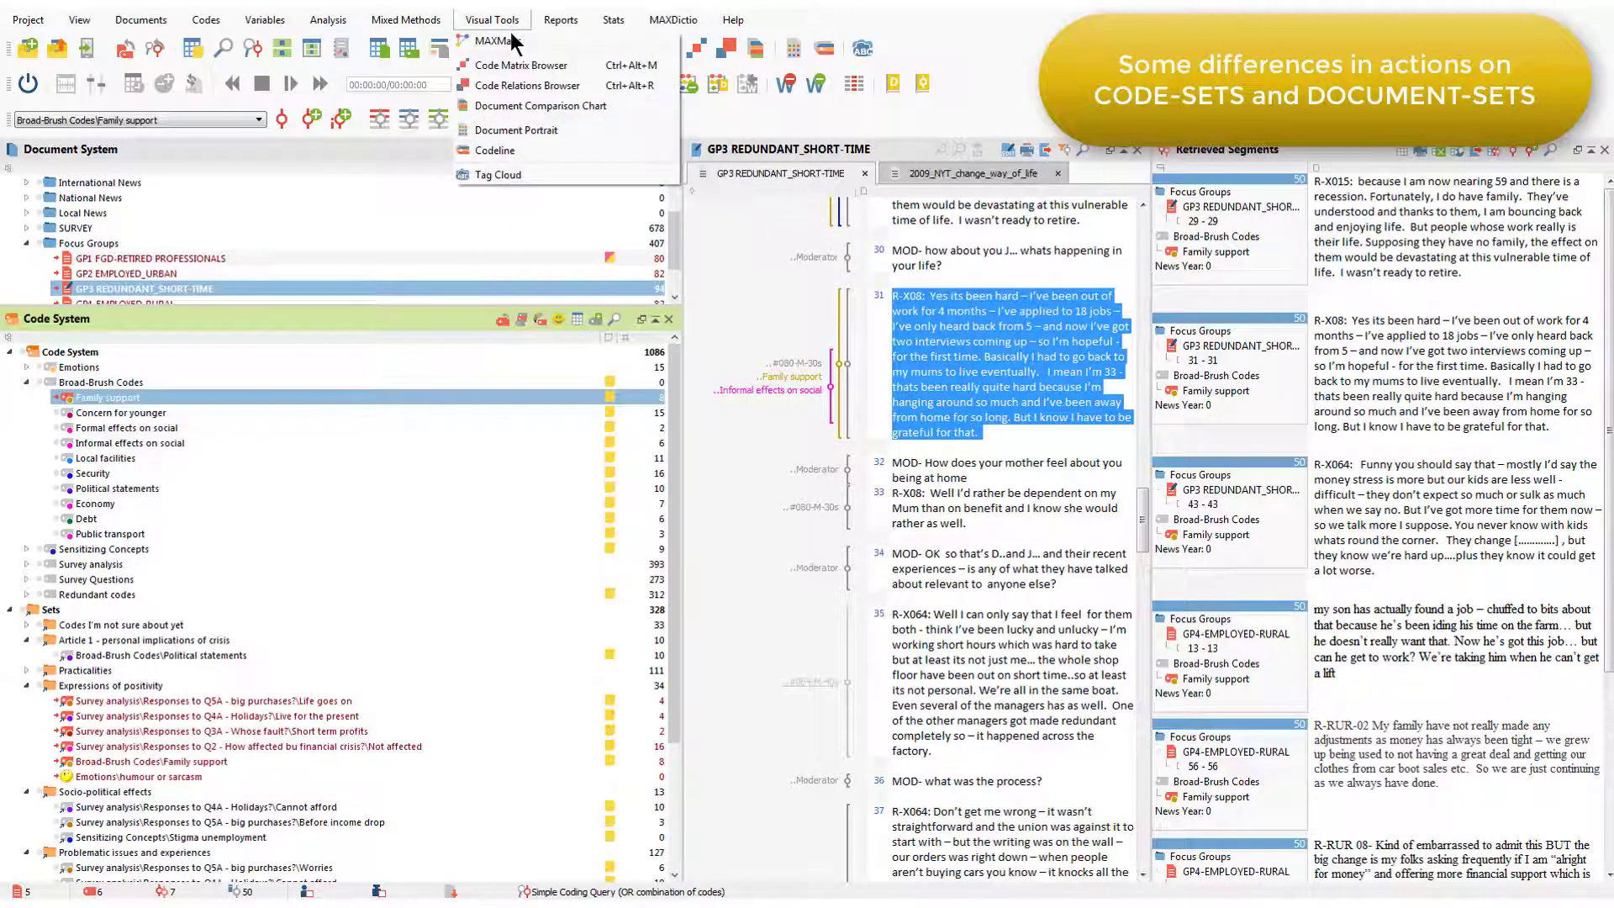
left_click(513, 39)
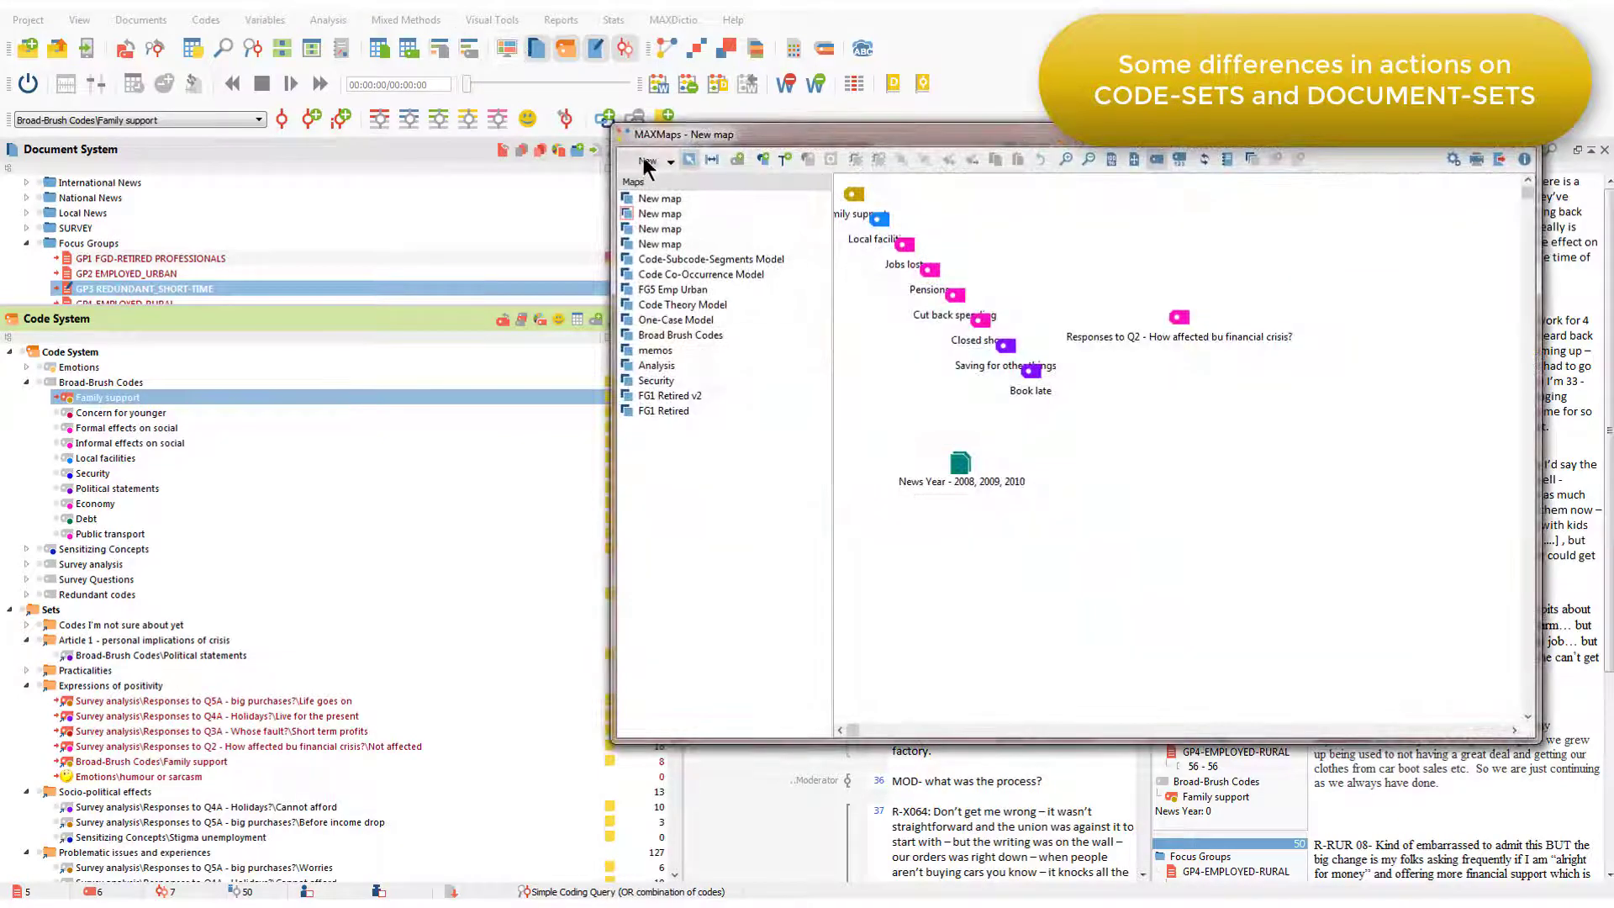
left_click(646, 162)
left_click(650, 168)
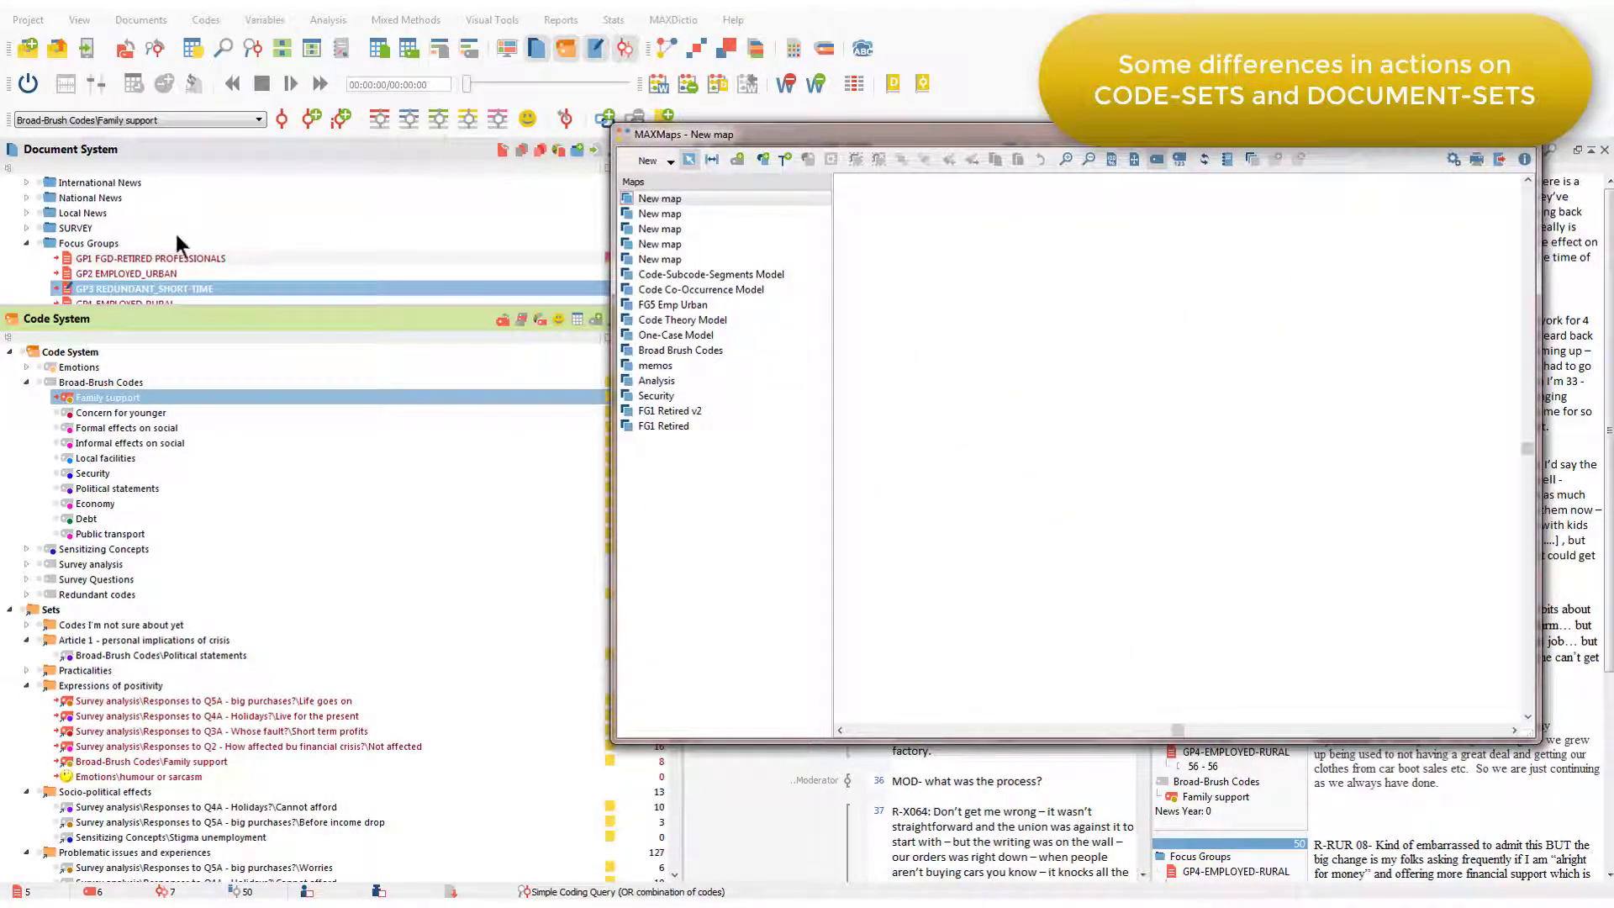
Place the Focus Groups document group and the Family support code on the map canvas
left_click(107, 245)
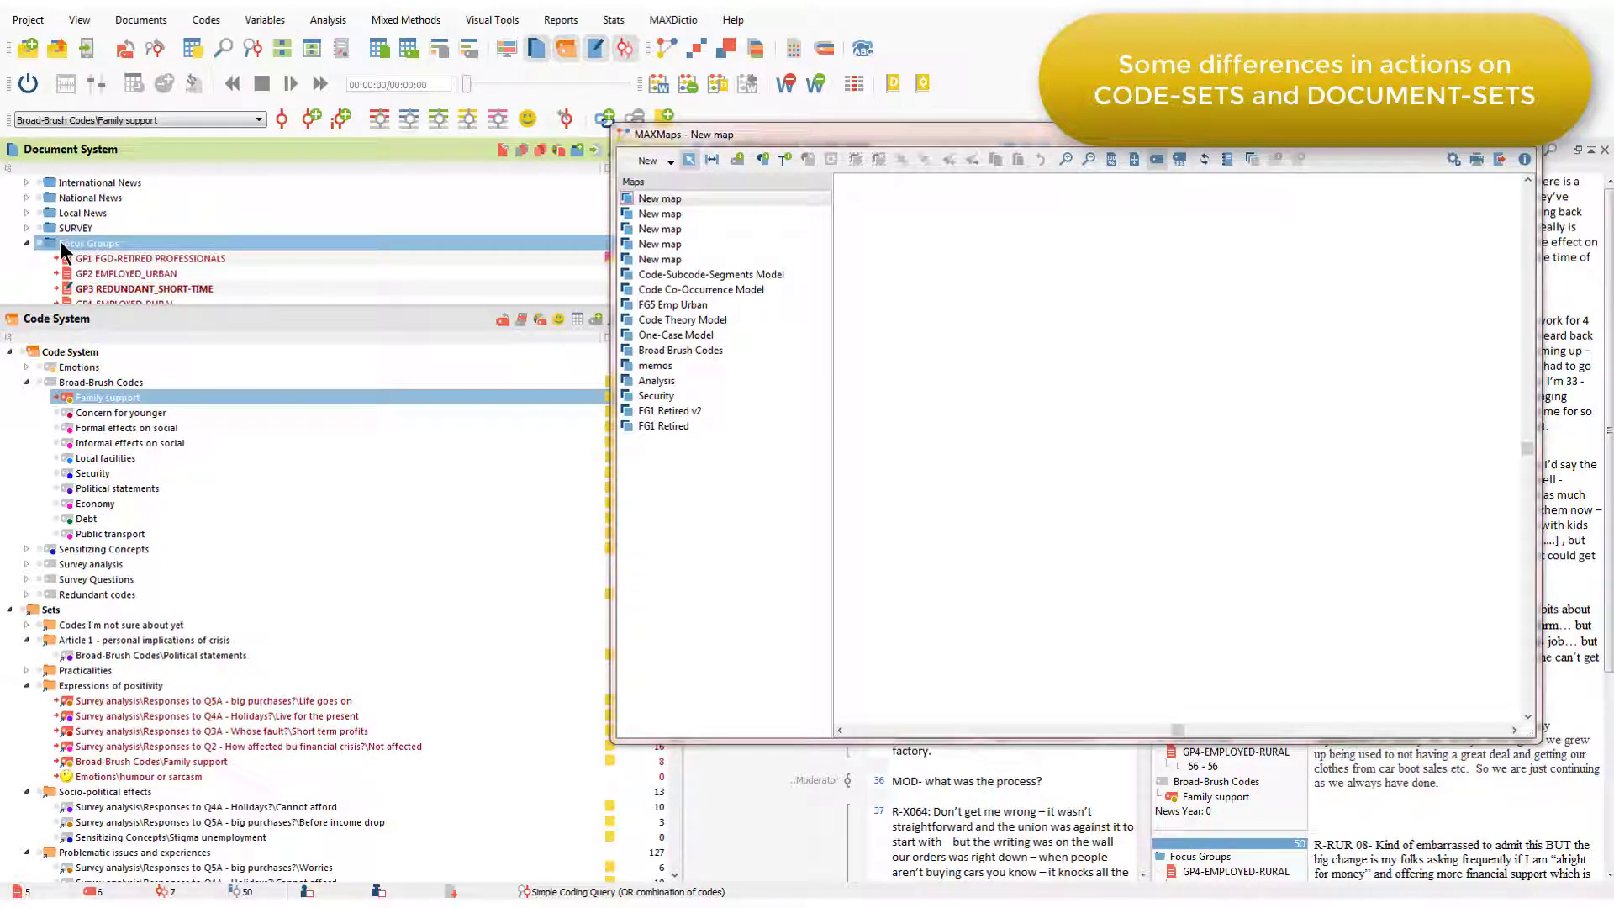
left_click_drag(59, 241, 1098, 274)
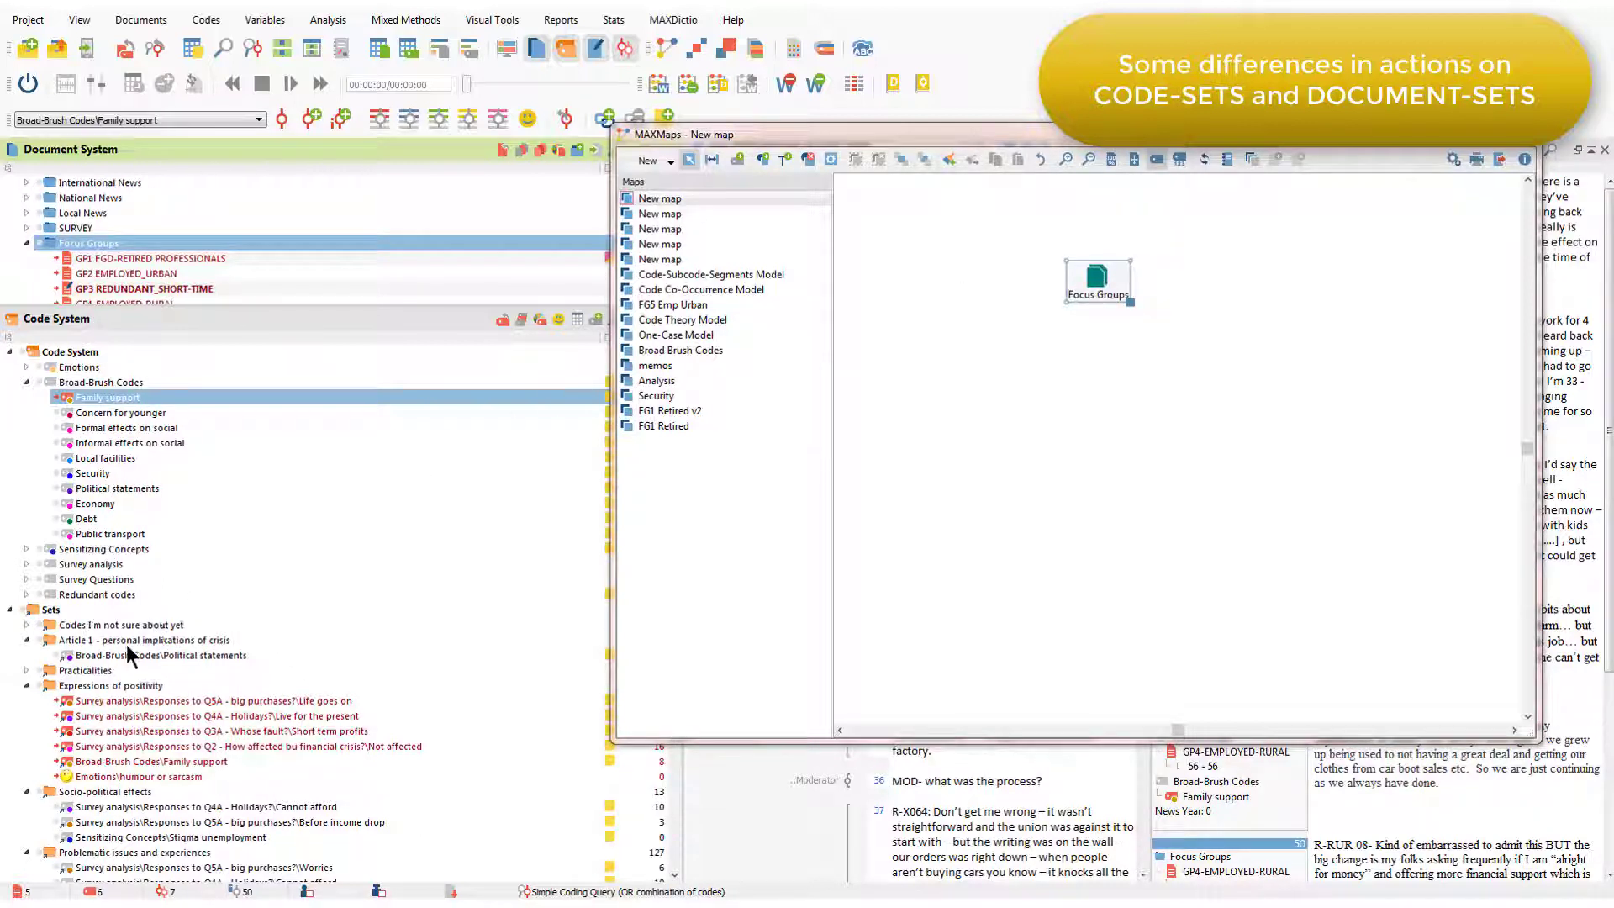
left_click_drag(99, 687, 1177, 487)
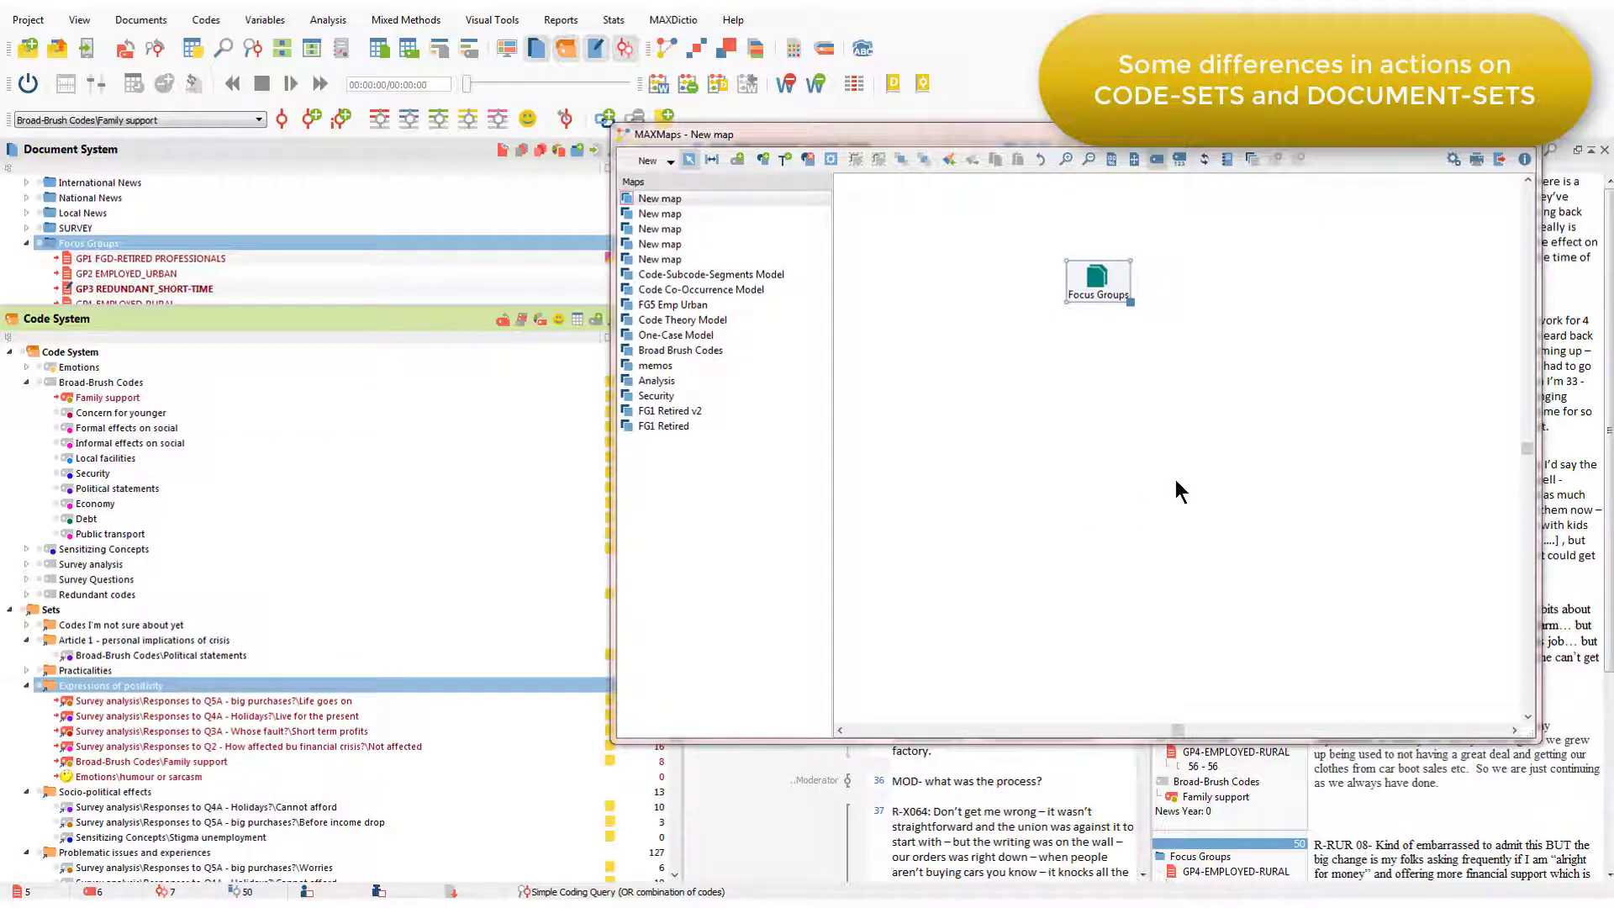
left_click(279, 700)
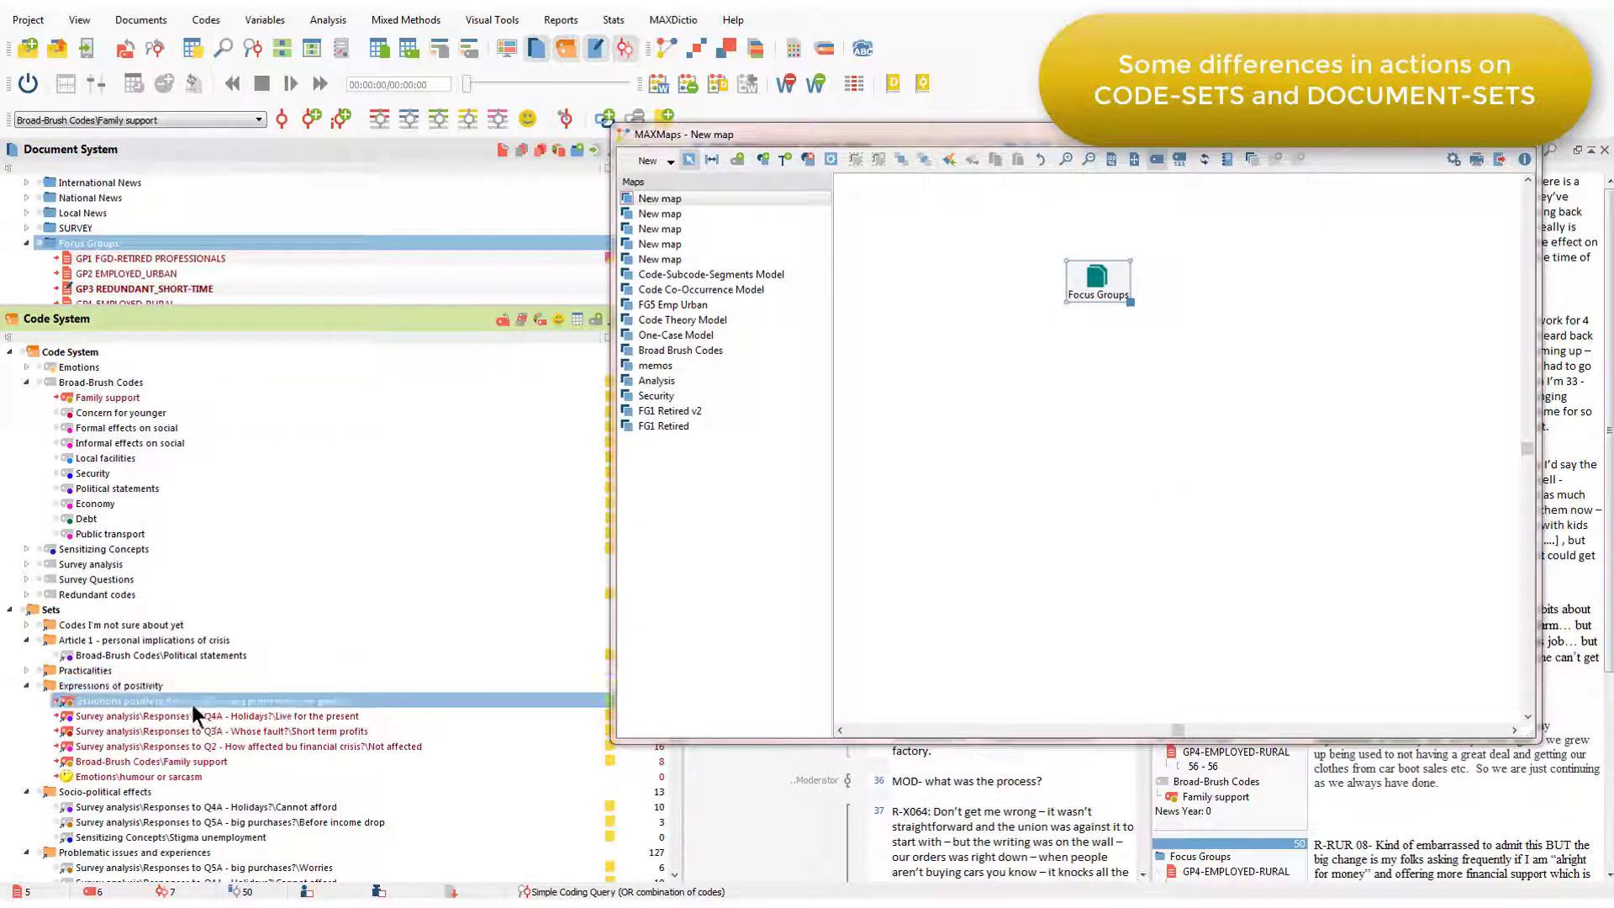
left_click_drag(176, 705, 1122, 558)
left_click(119, 398)
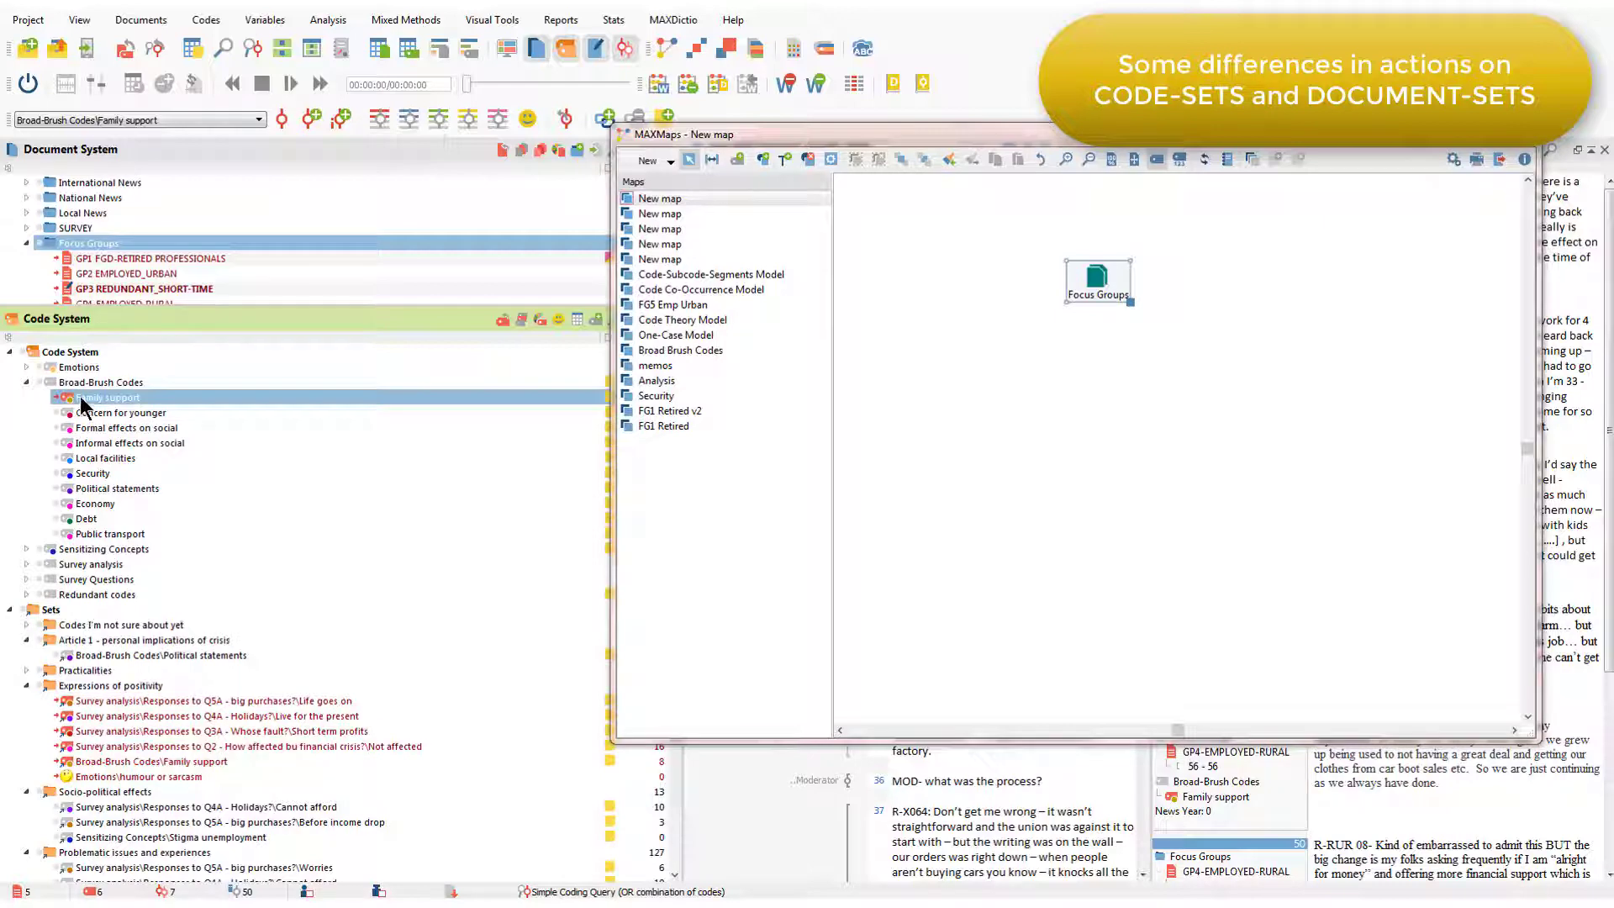
left_click_drag(82, 398, 1125, 457)
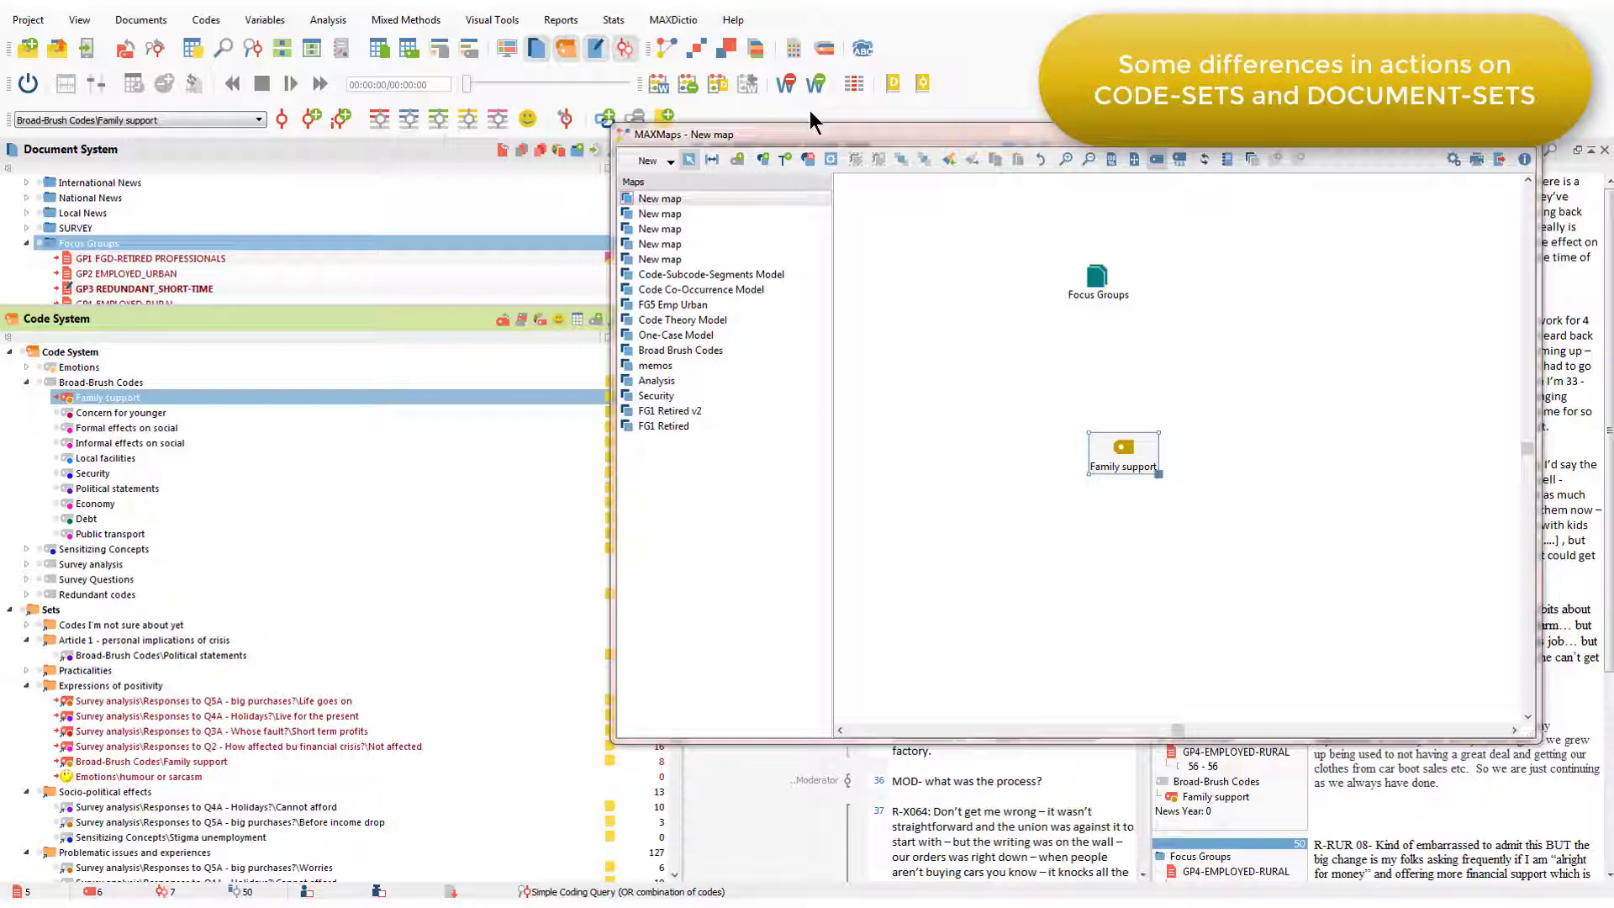
Launch the Code Matrix Browser from the Visual Tools menu
left_click(494, 22)
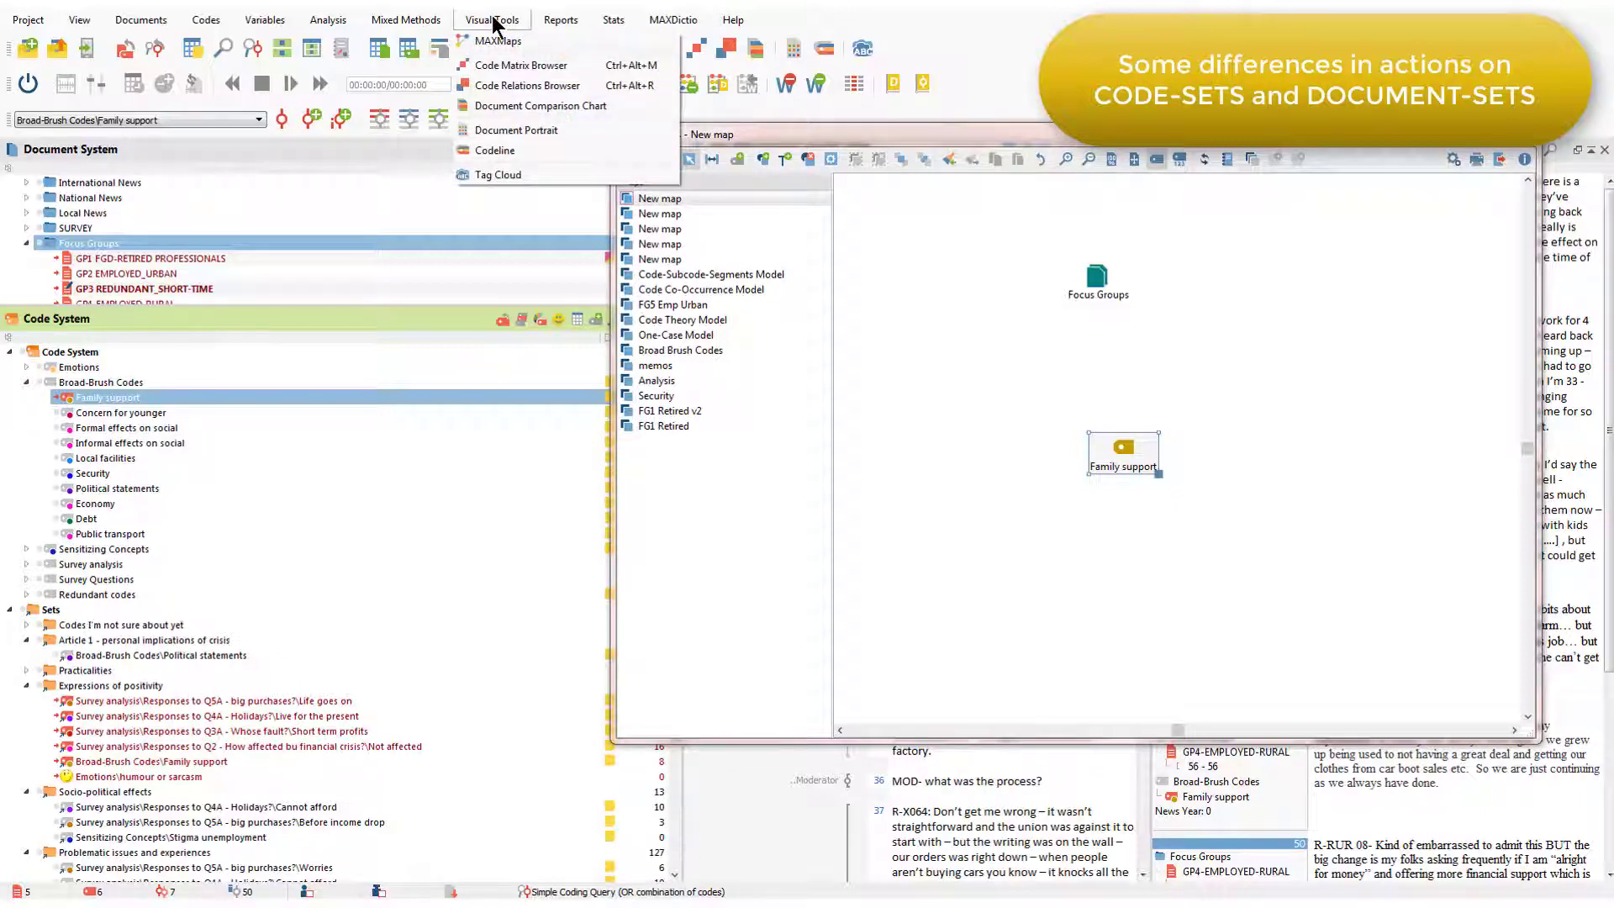
left_click(500, 64)
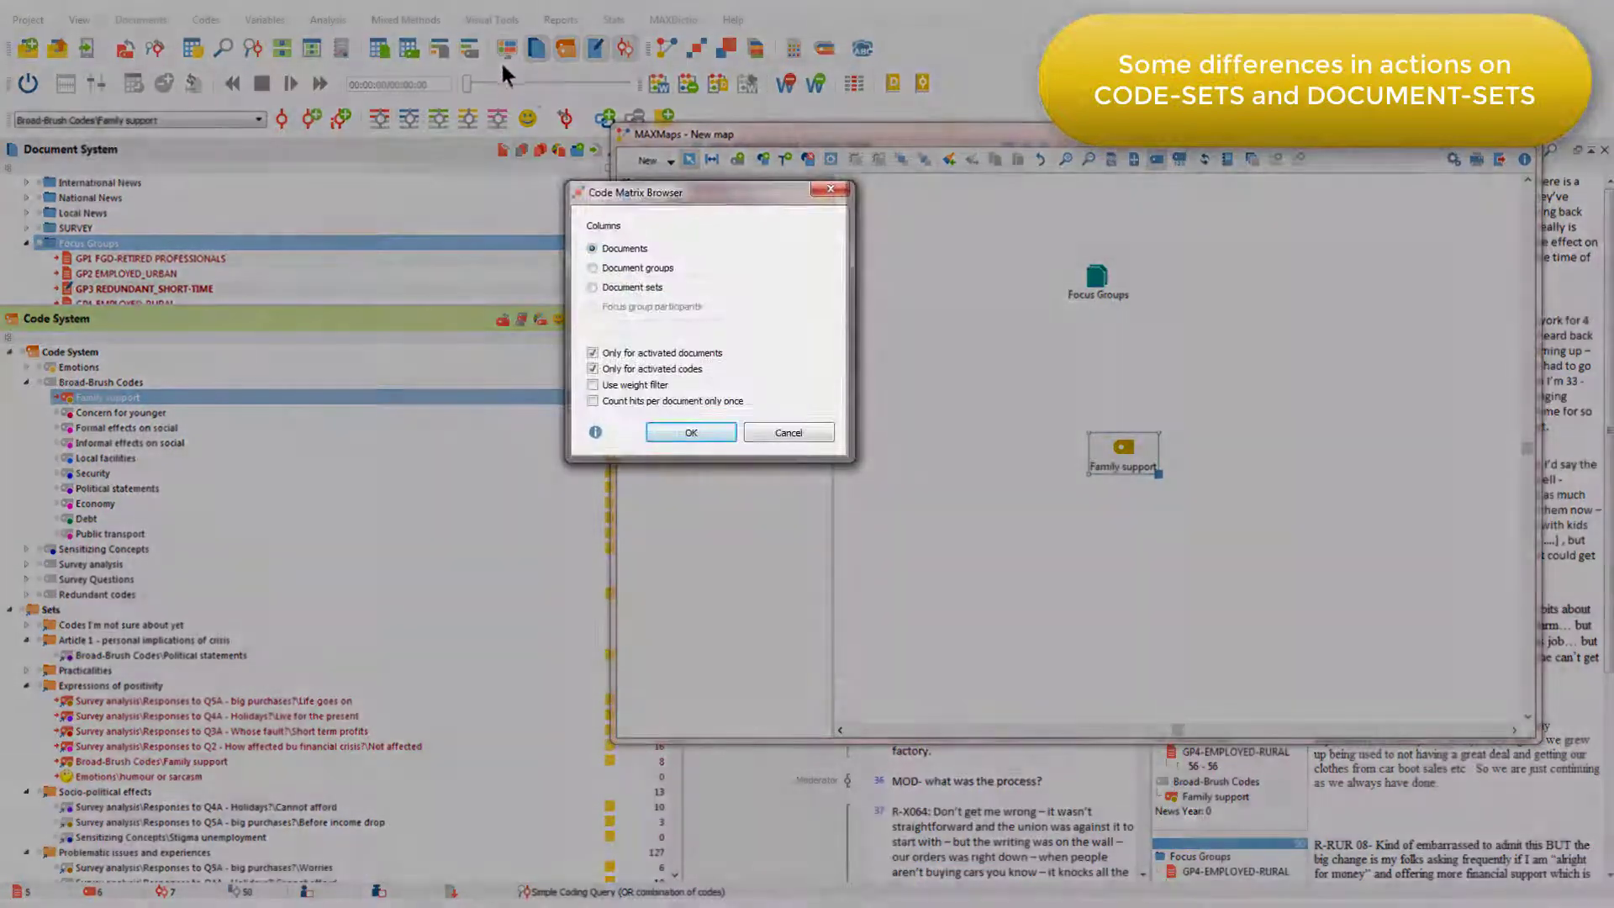